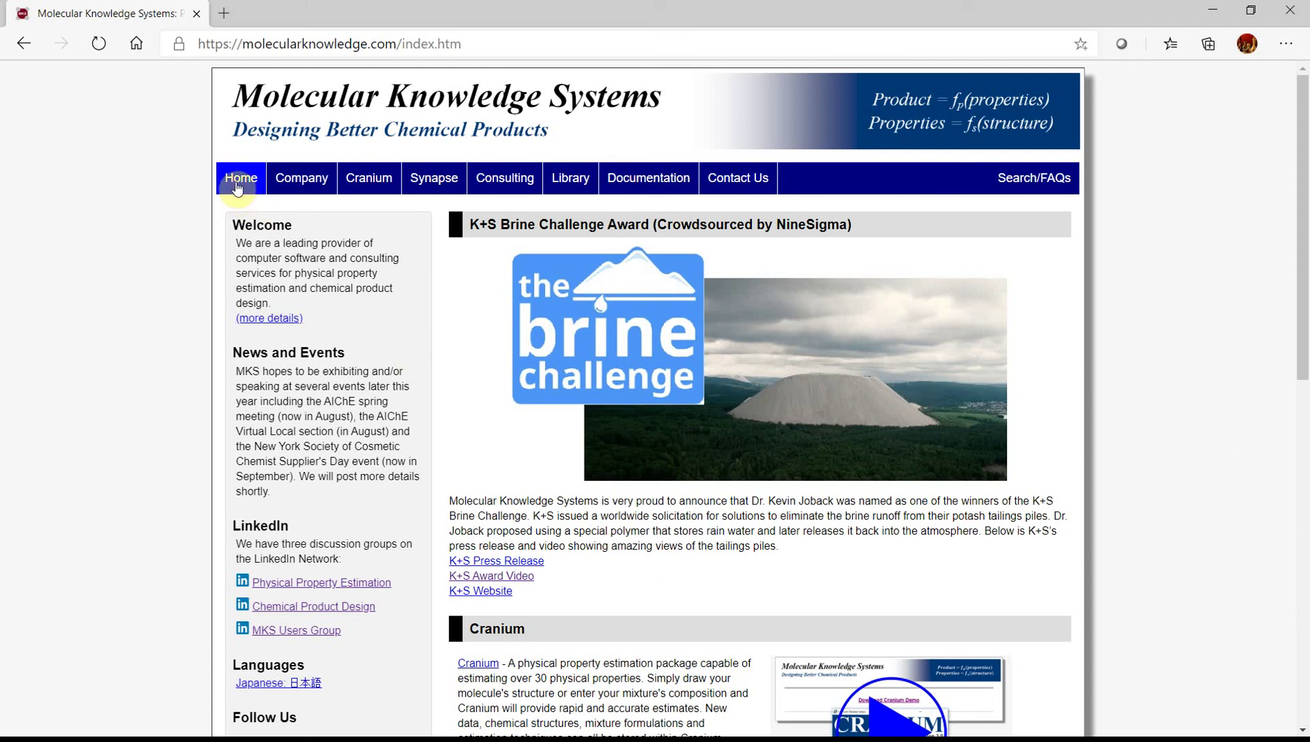
Download 'MKS GER Template Knowledge Base' from the website Library's MKS Documents list.
left_click(576, 182)
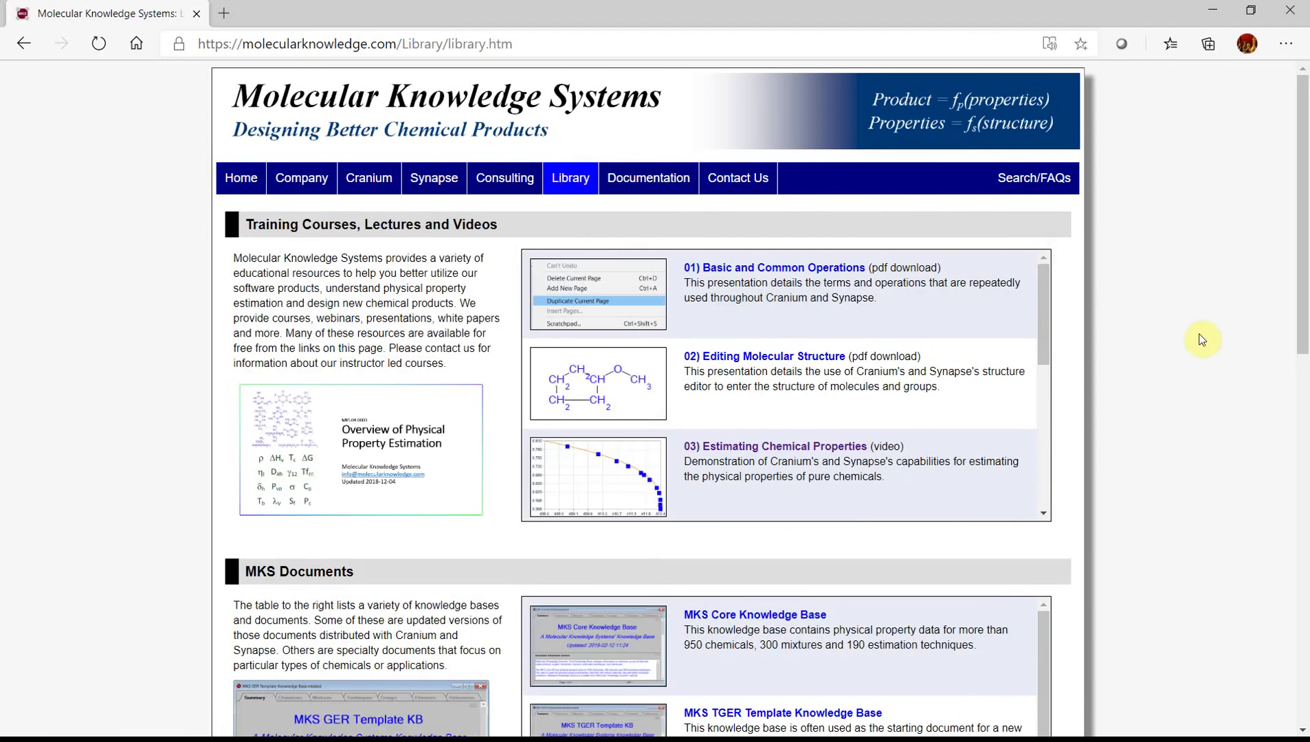
scroll(1200, 337, "down", 4)
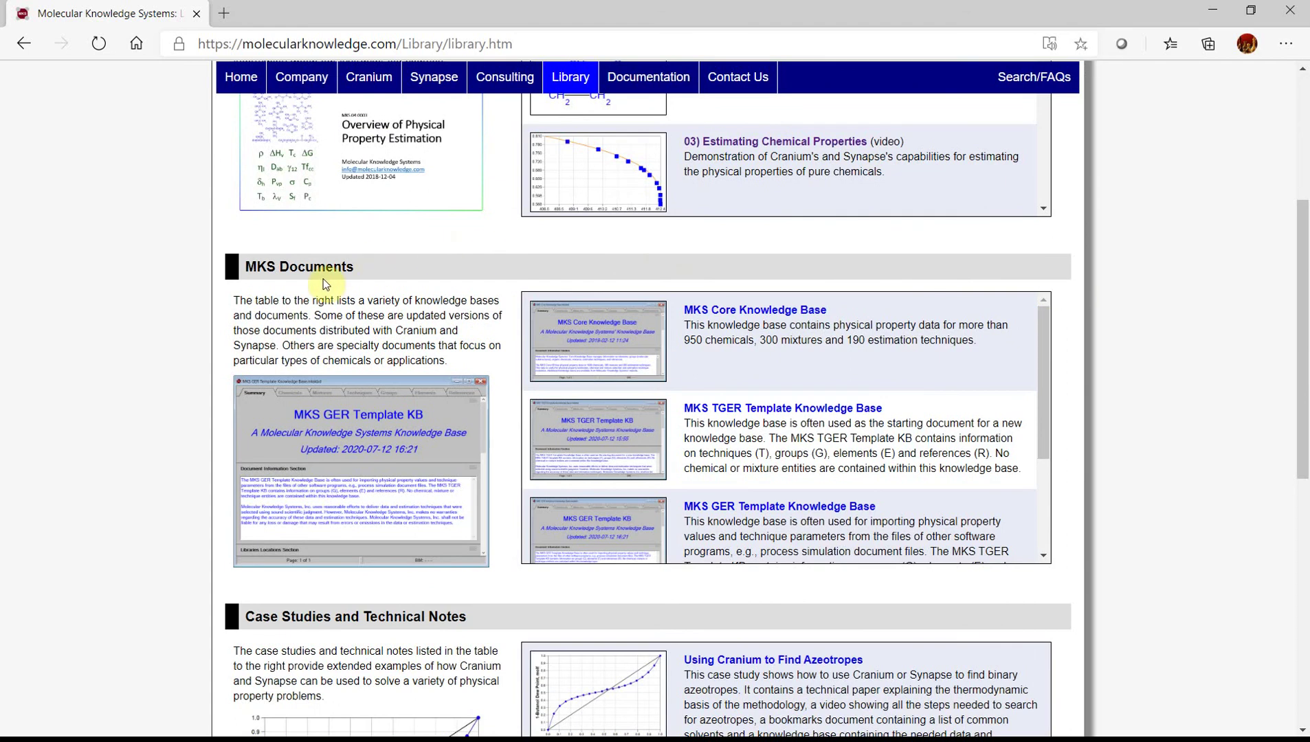
scroll(851, 418, "down", 2)
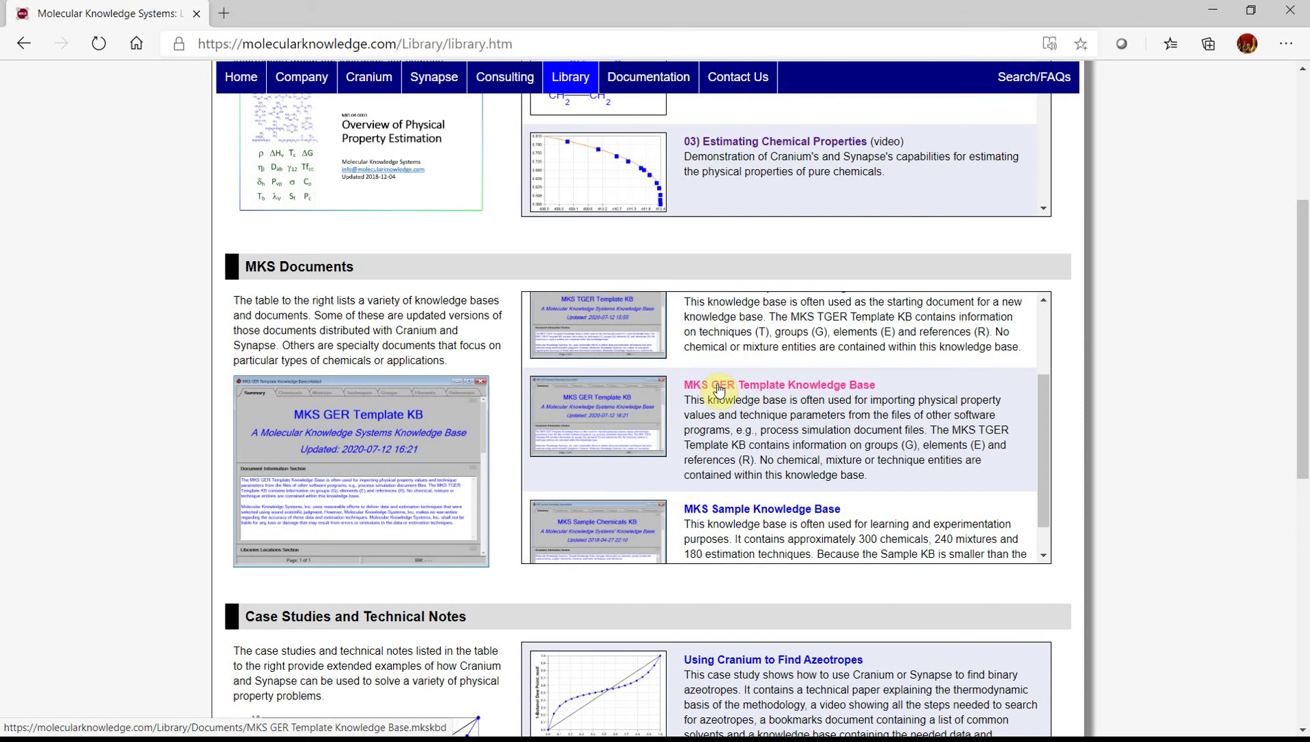
right_click(772, 391)
left_click(809, 495)
left_click(811, 531)
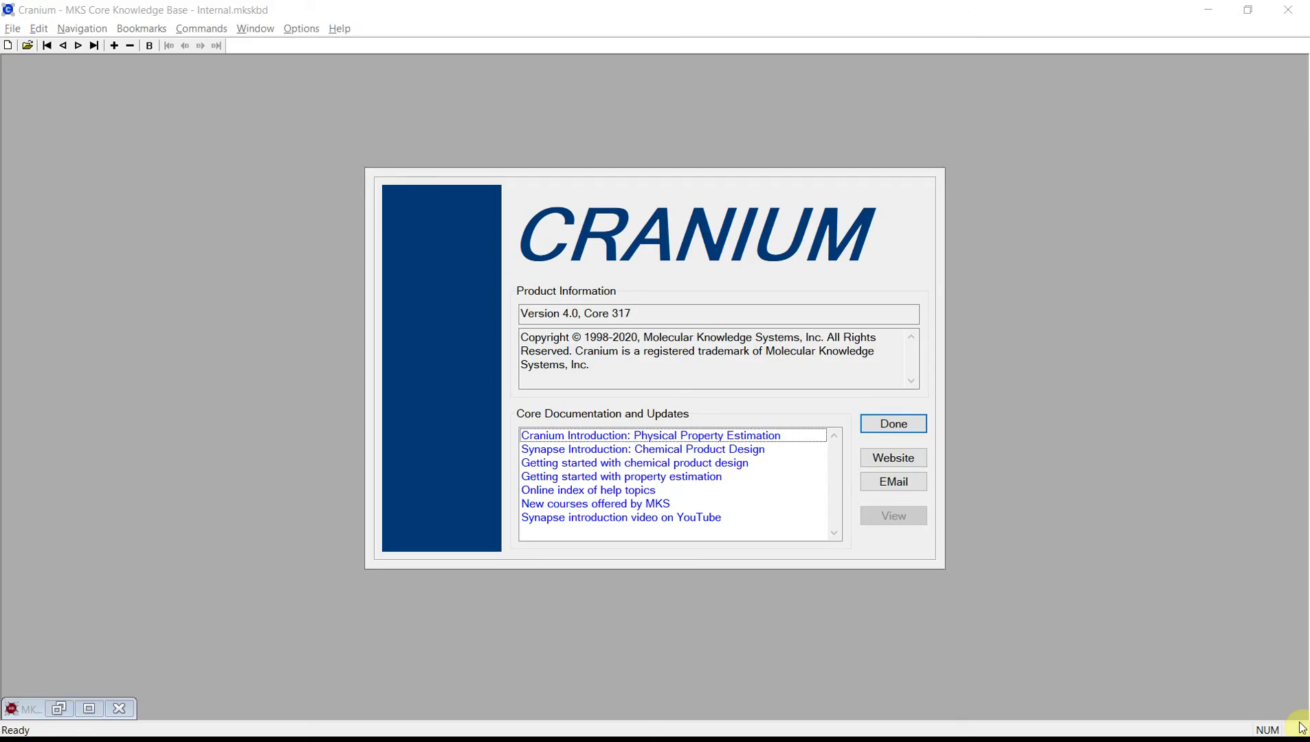
Dismiss the About box, open the MKS GER Template Knowledge Base and centre its window.
left_click(917, 429)
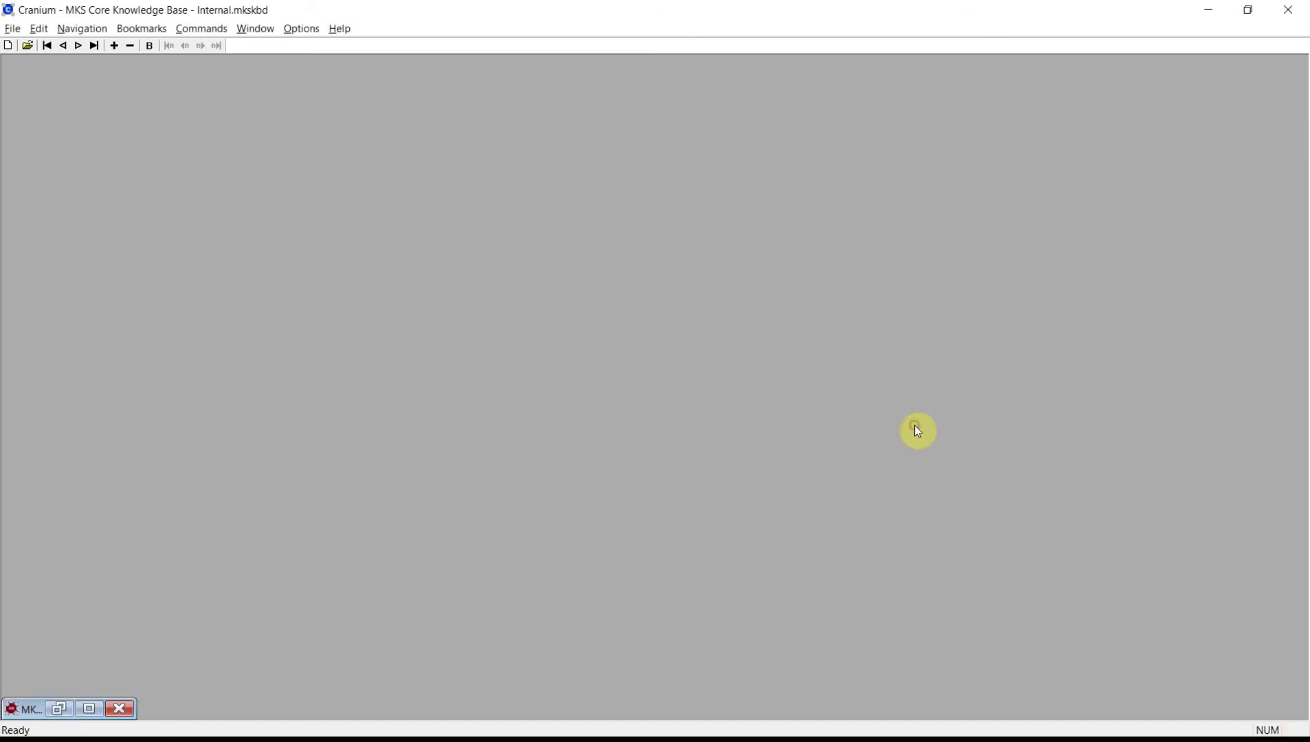
left_click(27, 46)
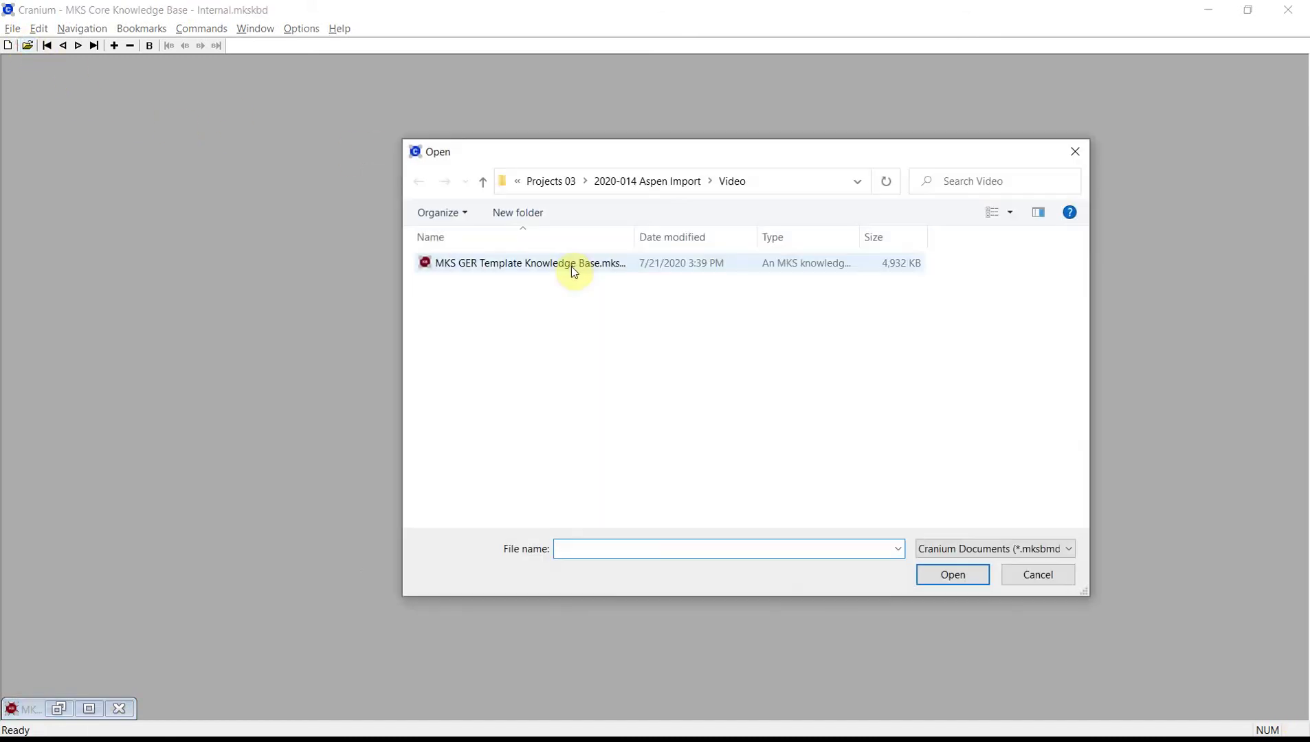
double_click(631, 267)
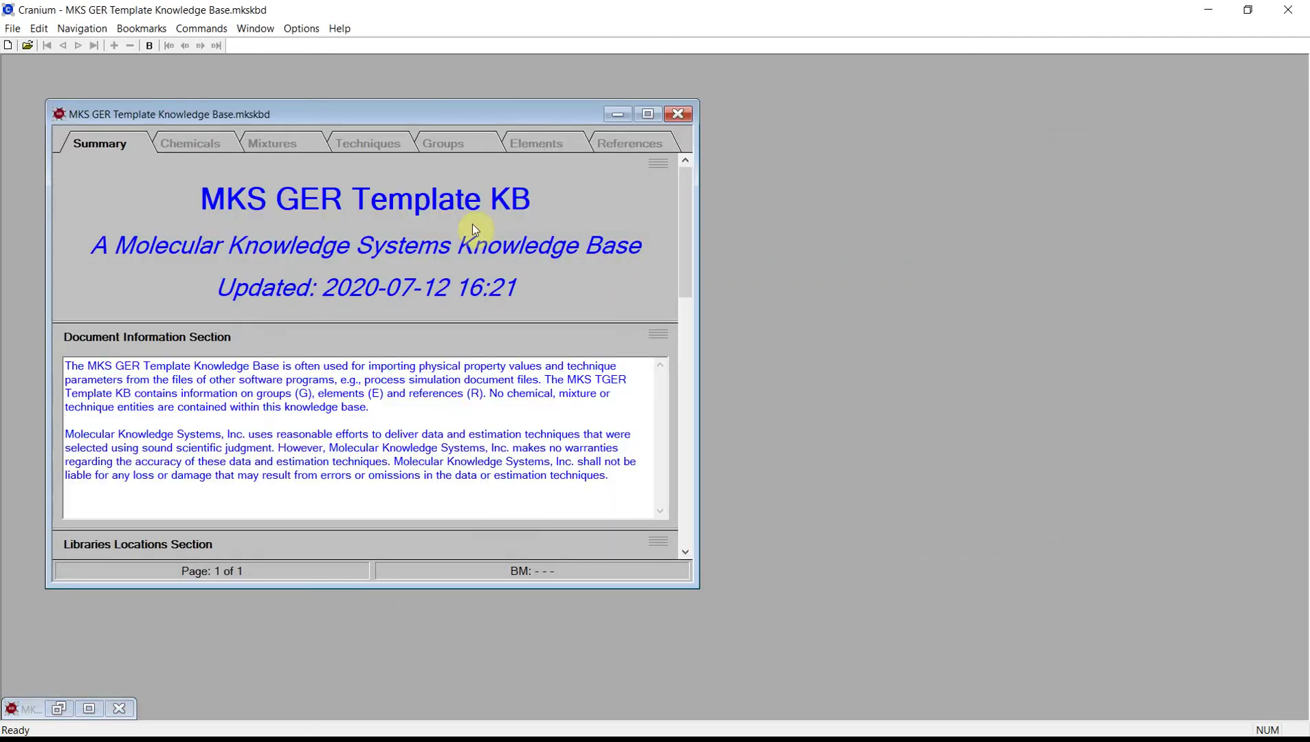
left_click_drag(340, 121, 576, 159)
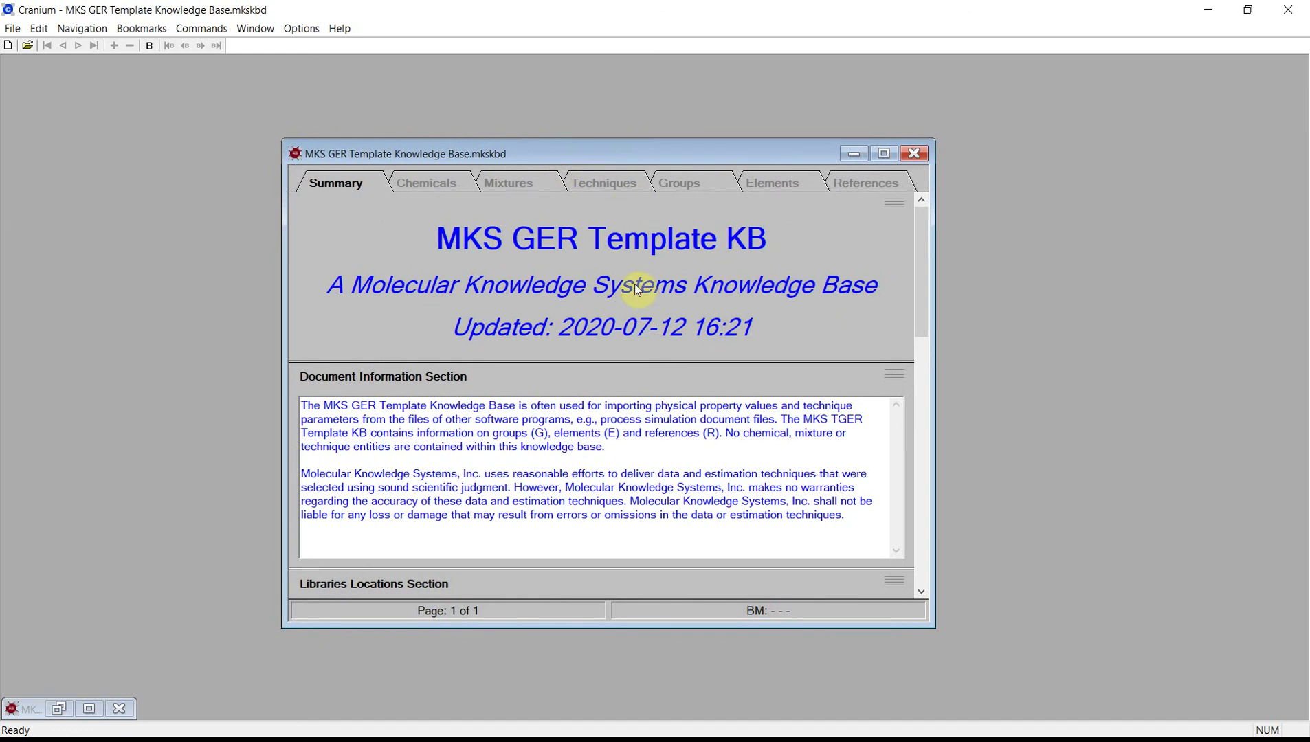
left_click(14, 29)
Save a copy of the GER template as 'Aspen KB' and open that copy.
left_click(48, 101)
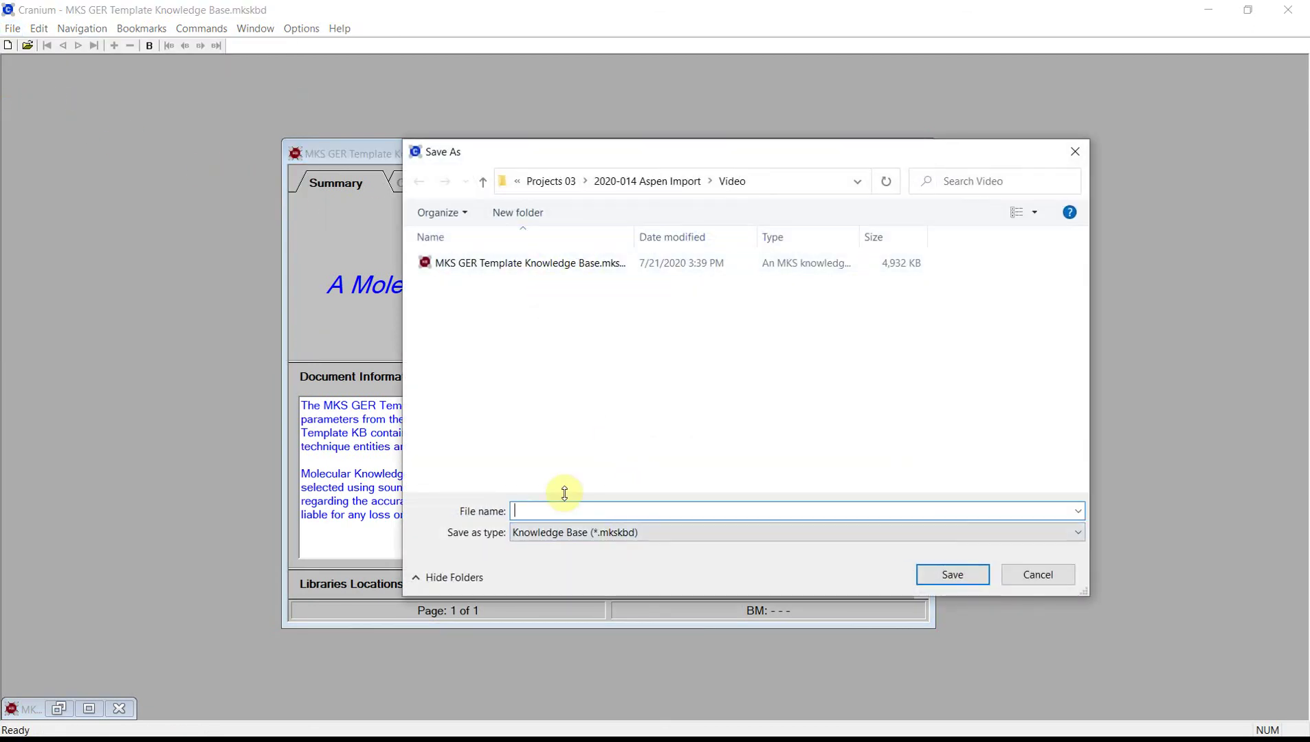
type("Aspen KB")
left_click(953, 576)
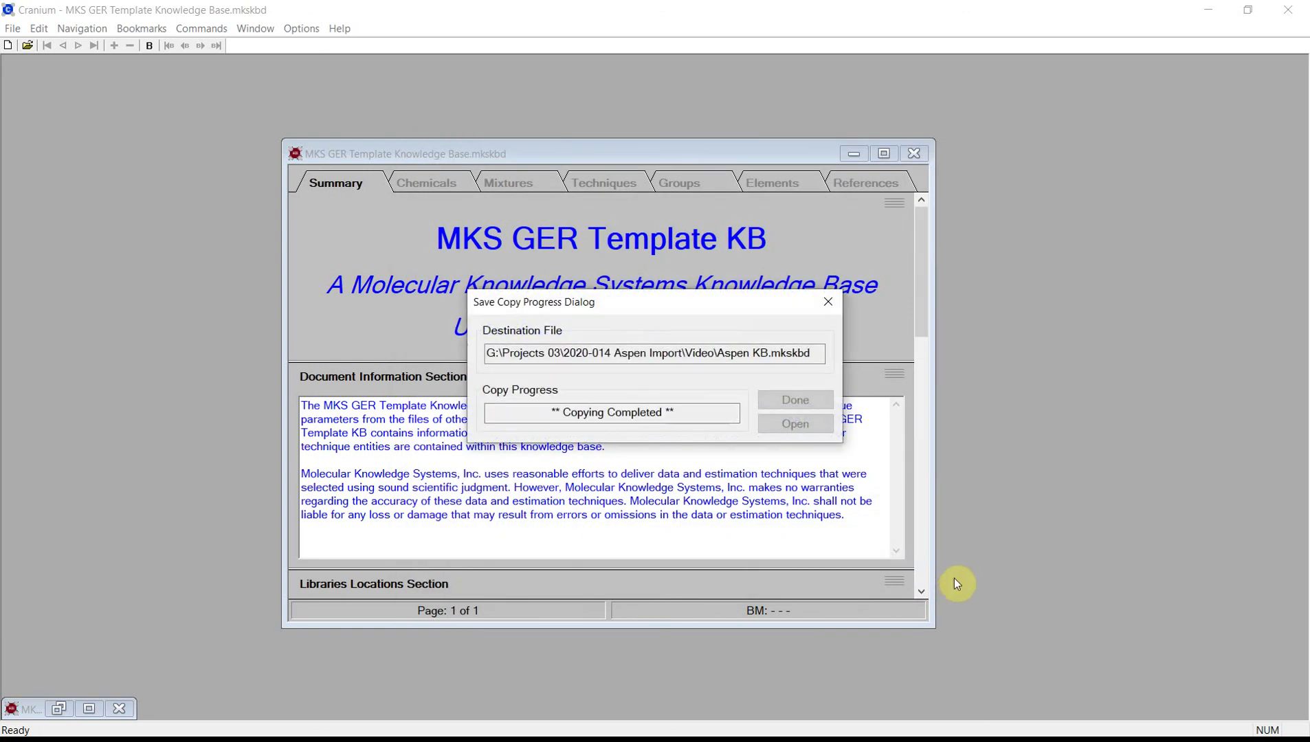
left_click(813, 425)
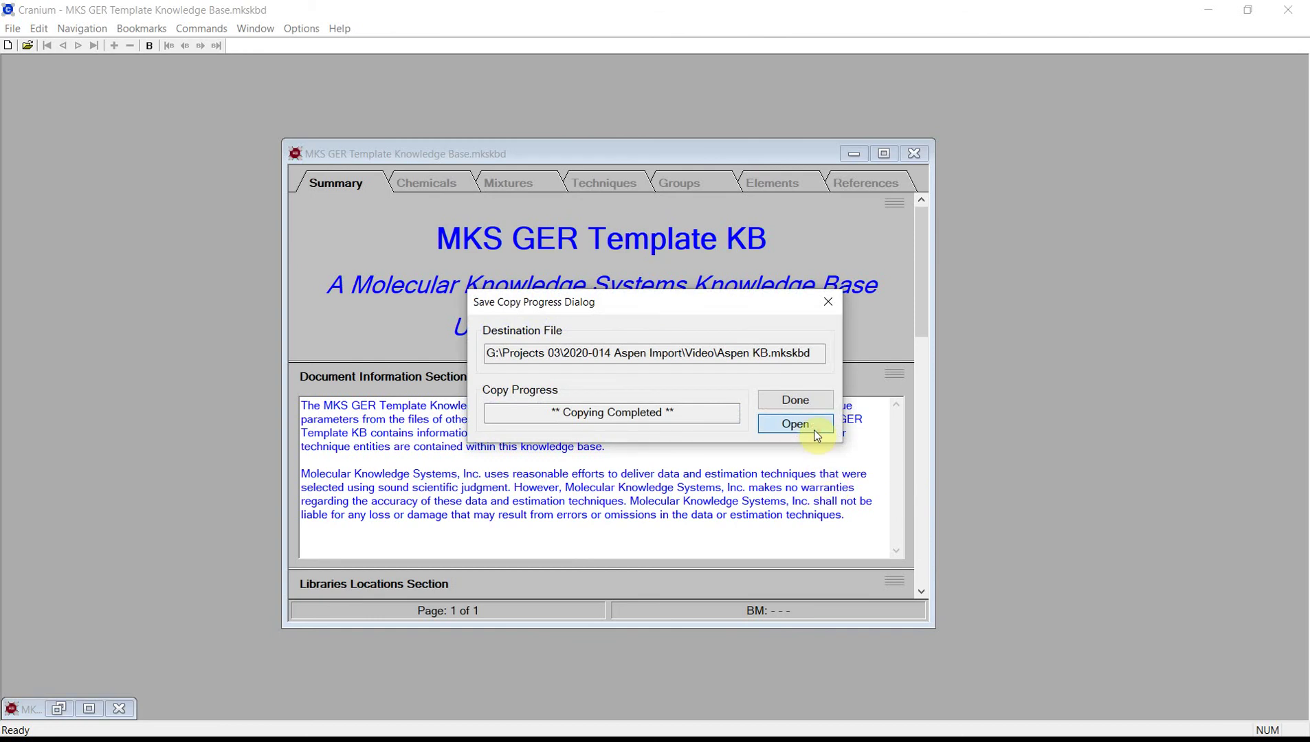
Close the original GER template and centre the Aspen KB window.
left_click(914, 153)
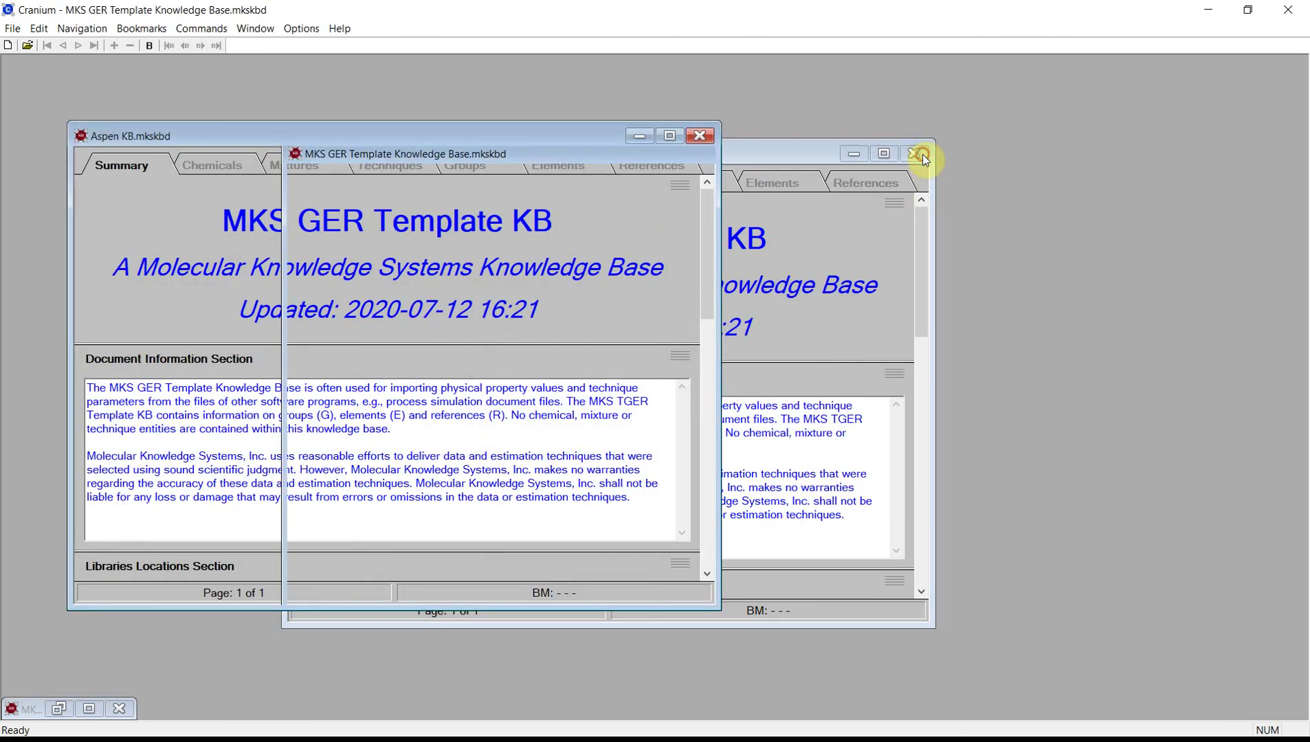
left_click_drag(306, 141, 539, 157)
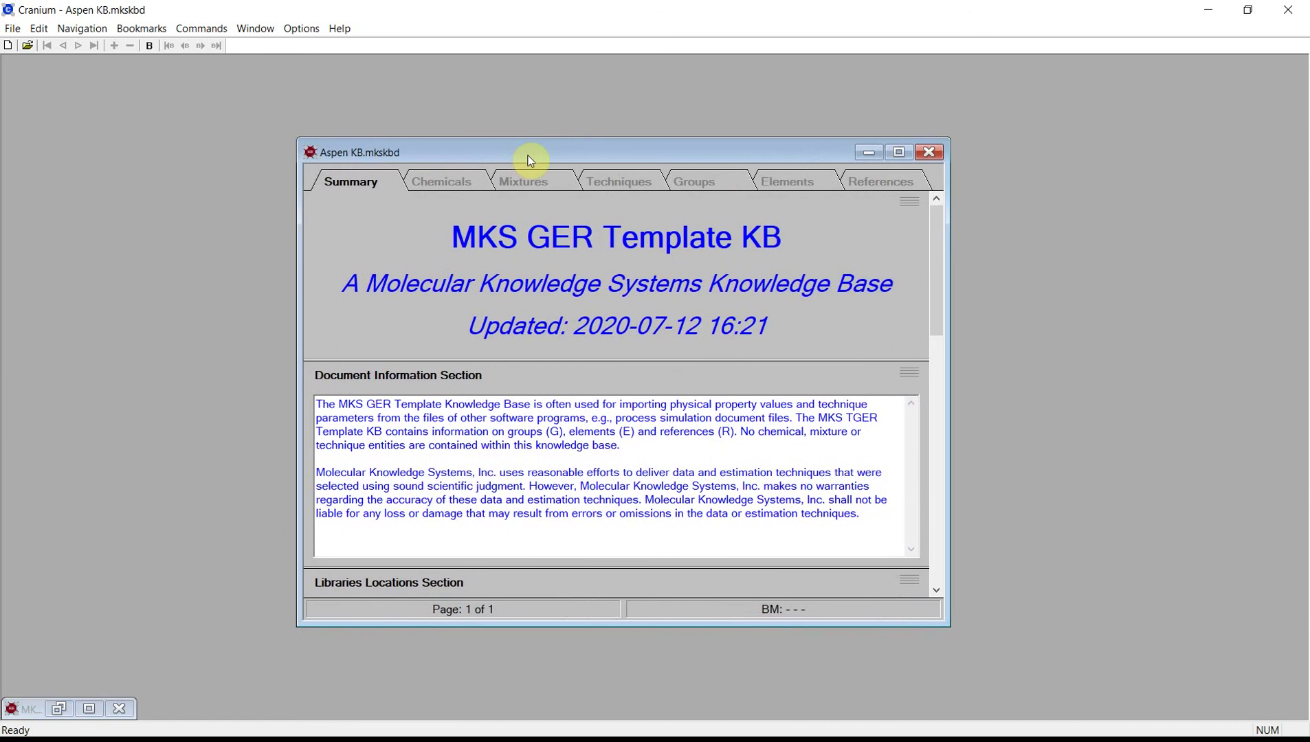
double_click(558, 213)
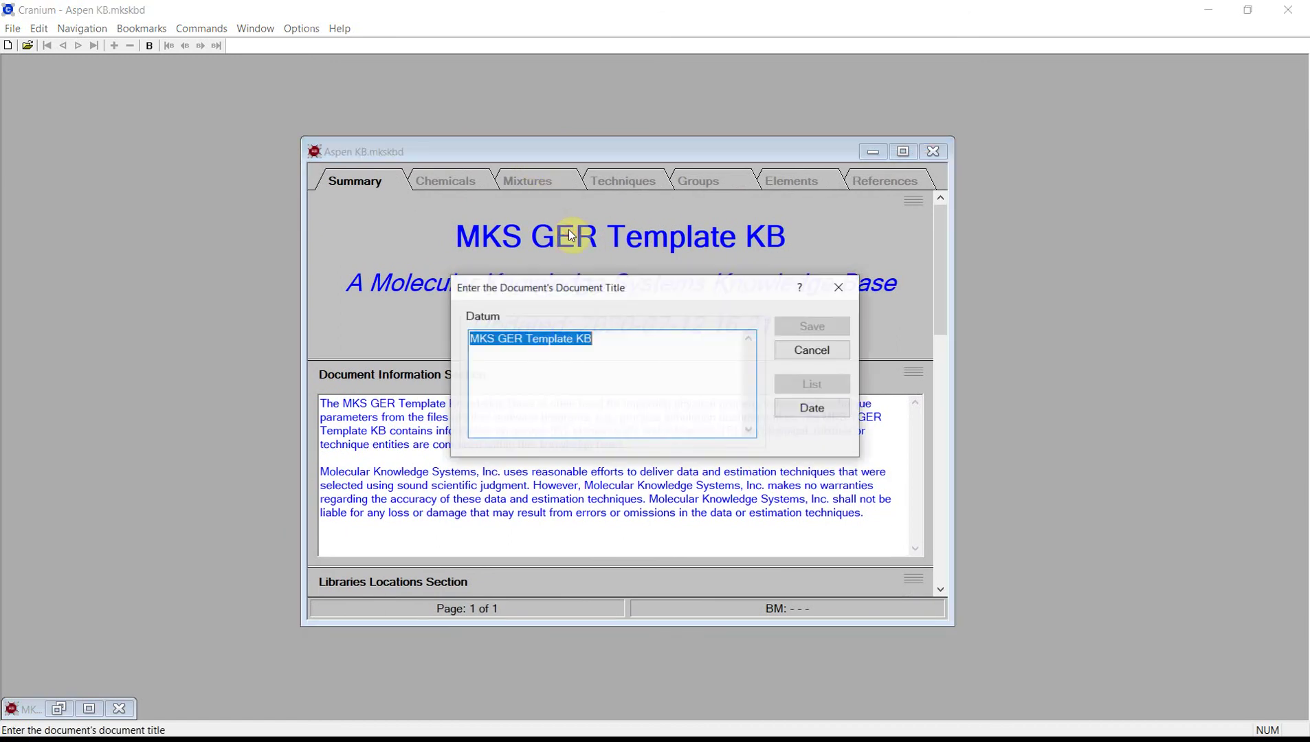
type("ASPEN KB")
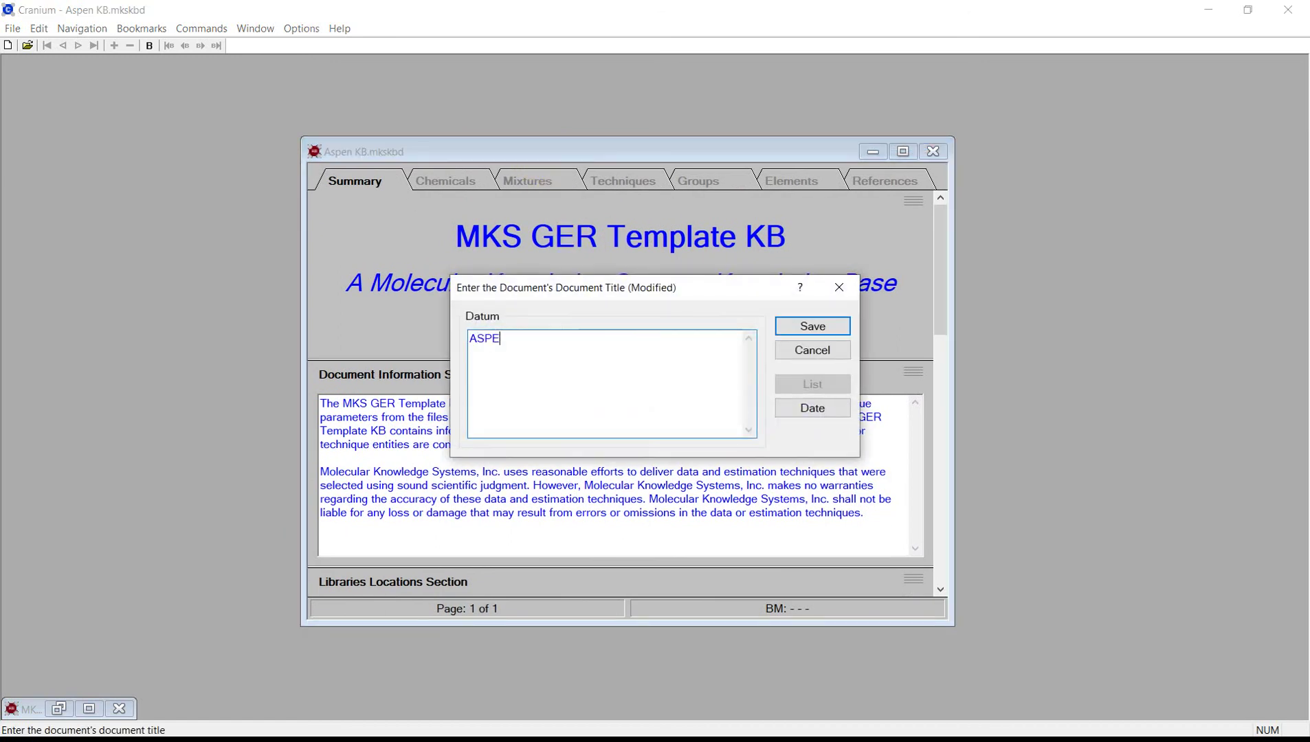
key("Return")
double_click(542, 326)
left_click_drag(518, 338, 614, 340)
left_click(833, 410)
left_click(883, 438)
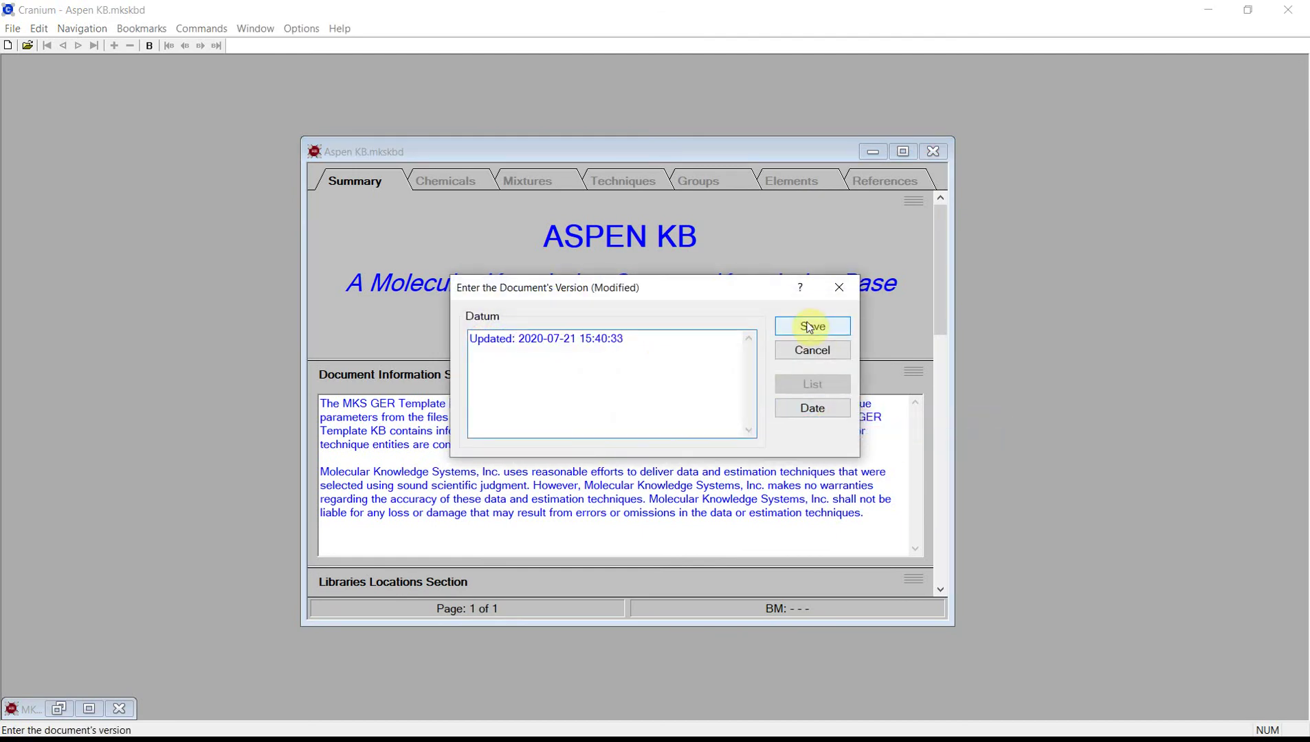
left_click(810, 328)
Replace the description with 'This knowledge contains values imported from an ASPEN input file.'.
double_click(653, 437)
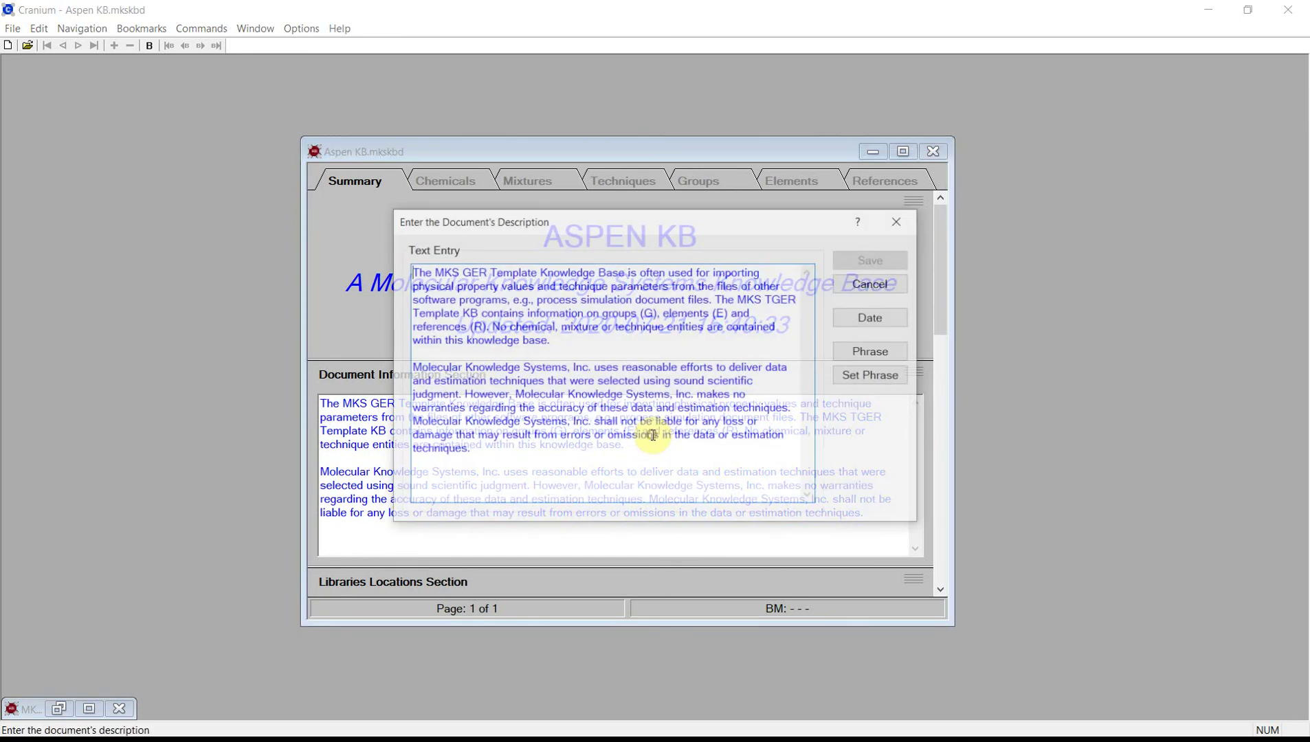
key("ctrl+a")
type("This knowledge contains values imported from an ASPEN input file.")
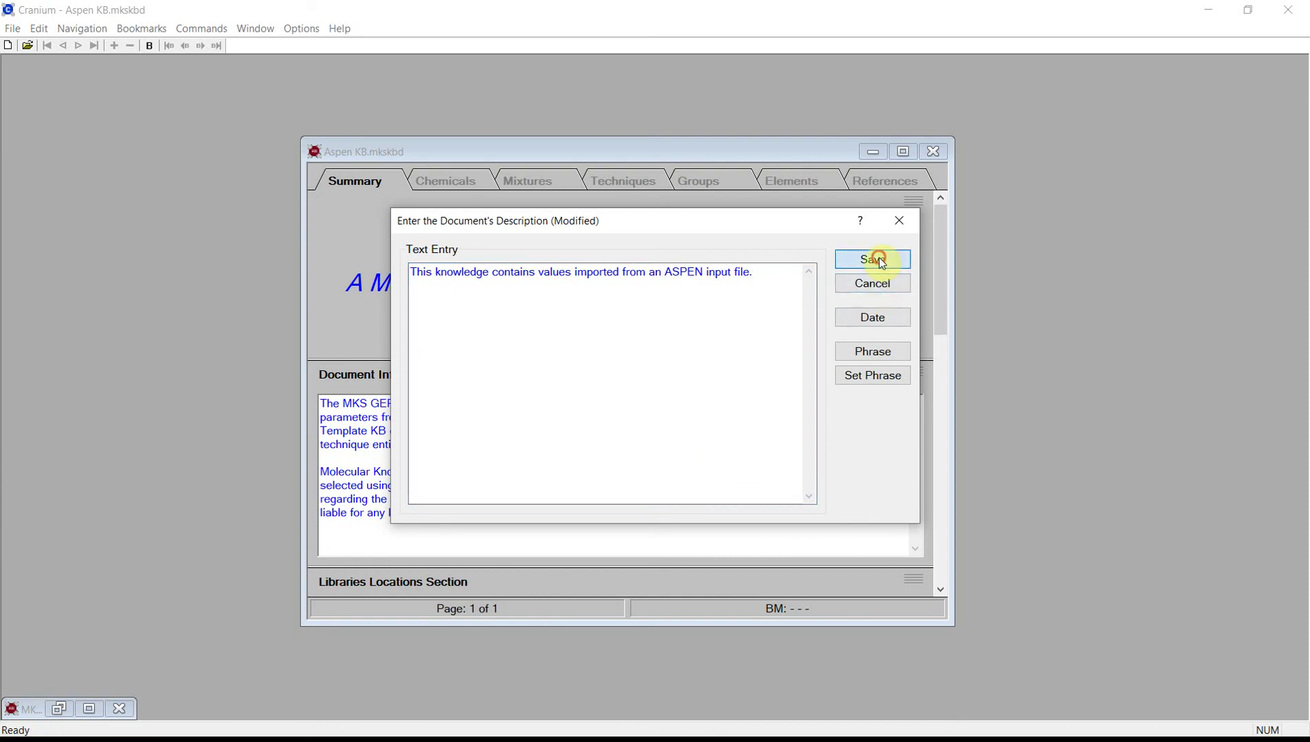
left_click(873, 260)
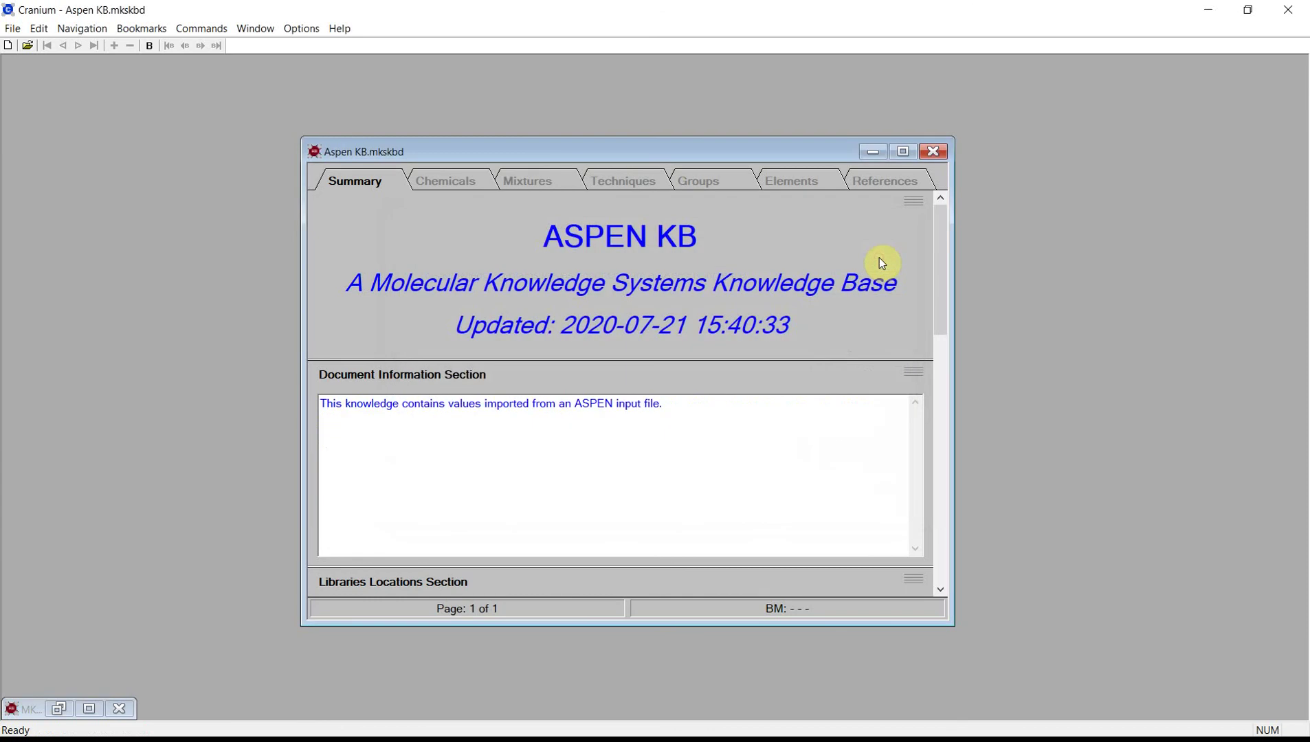
Review the Groups, Elements, References, Chemicals and Mixtures chapters, ending on the empty Techniques chapter.
left_click(699, 190)
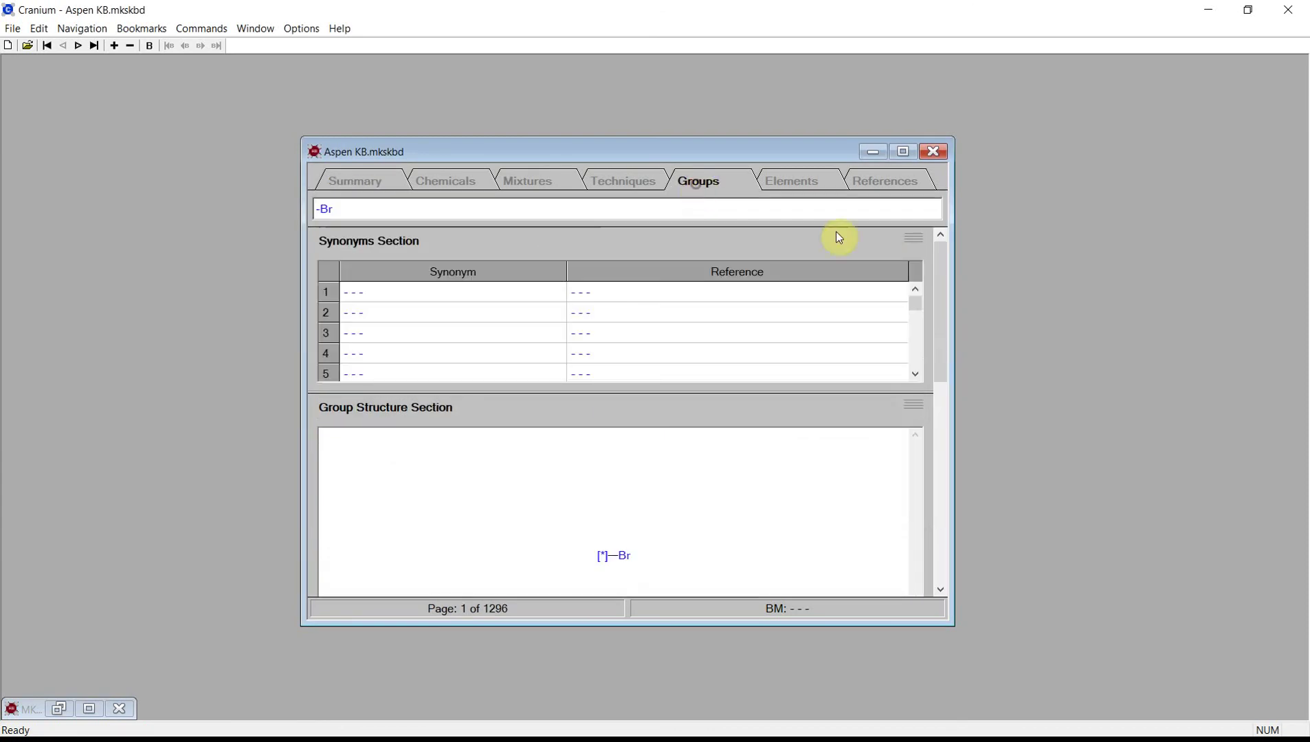
left_click_drag(945, 283, 922, 326)
left_click(800, 179)
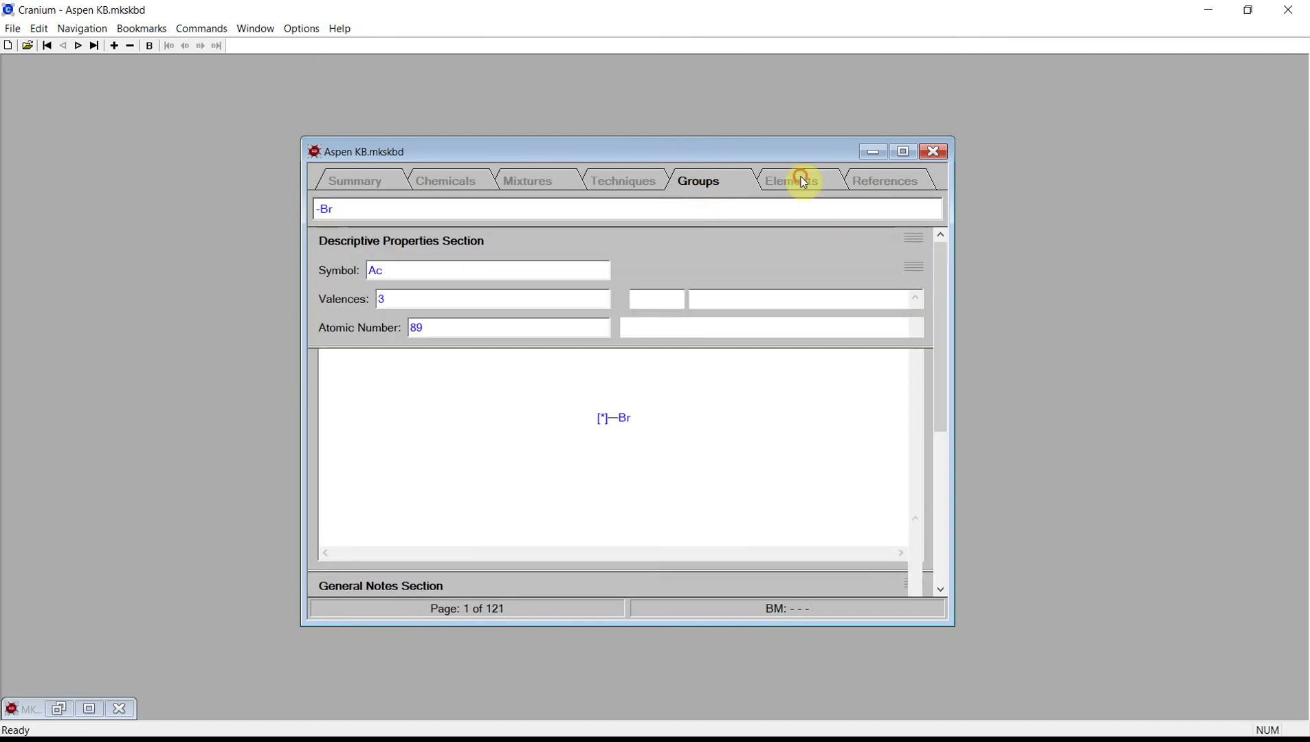
left_click(870, 184)
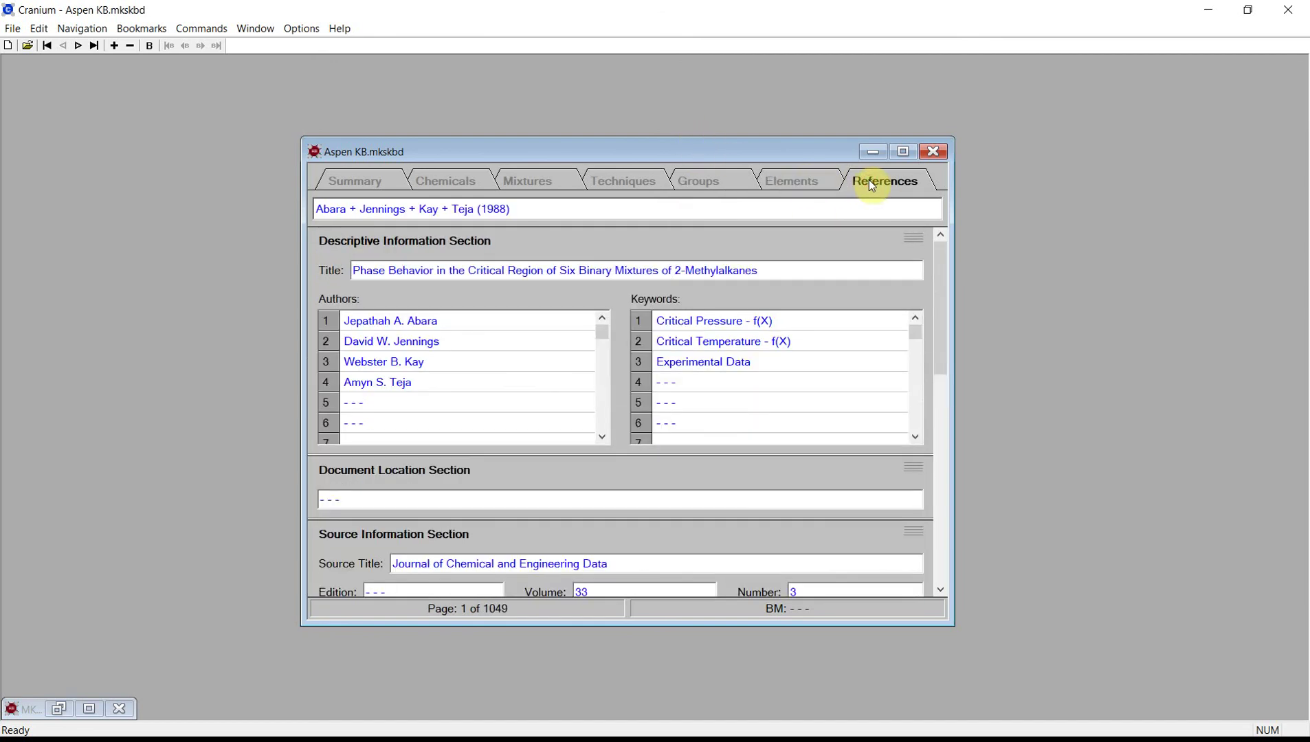
left_click(454, 183)
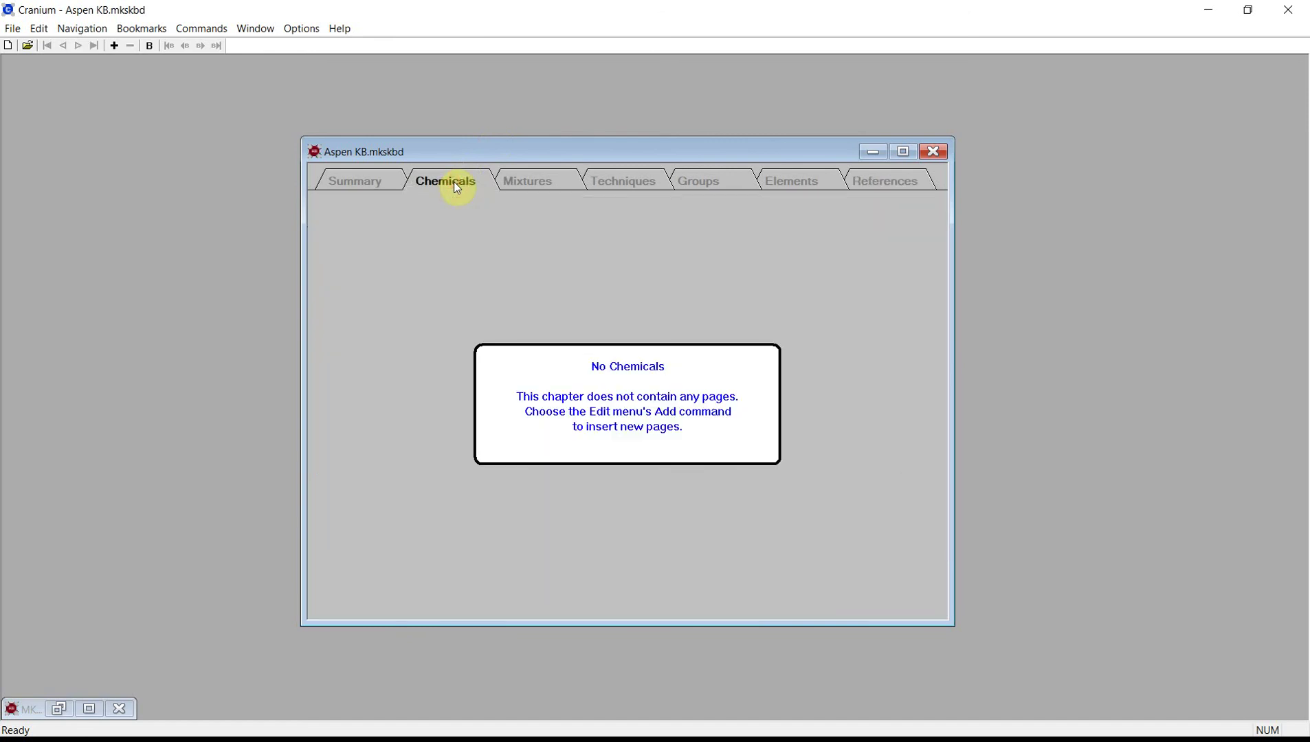
left_click(571, 184)
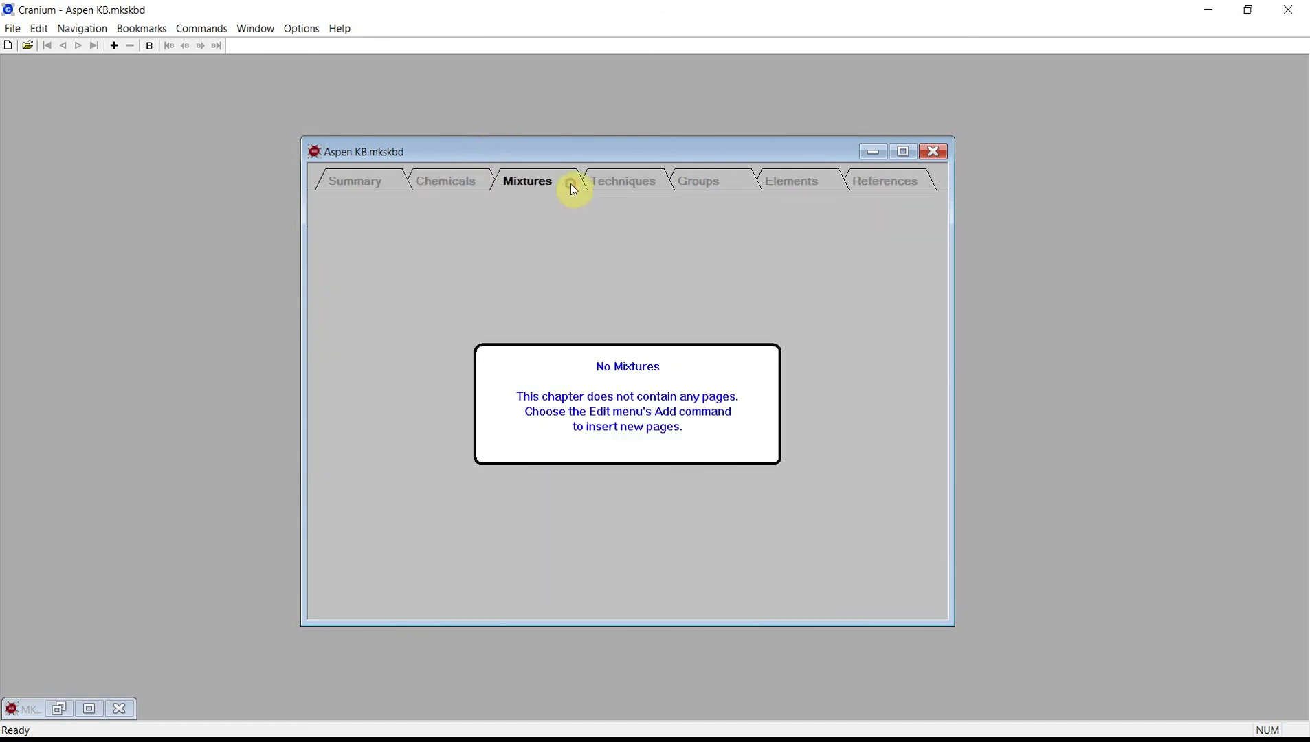
left_click(636, 184)
left_click_drag(591, 159, 621, 165)
Set up an ASPEN Input File Format import loading AspenInputFile01.inp as the source.
left_click(13, 28)
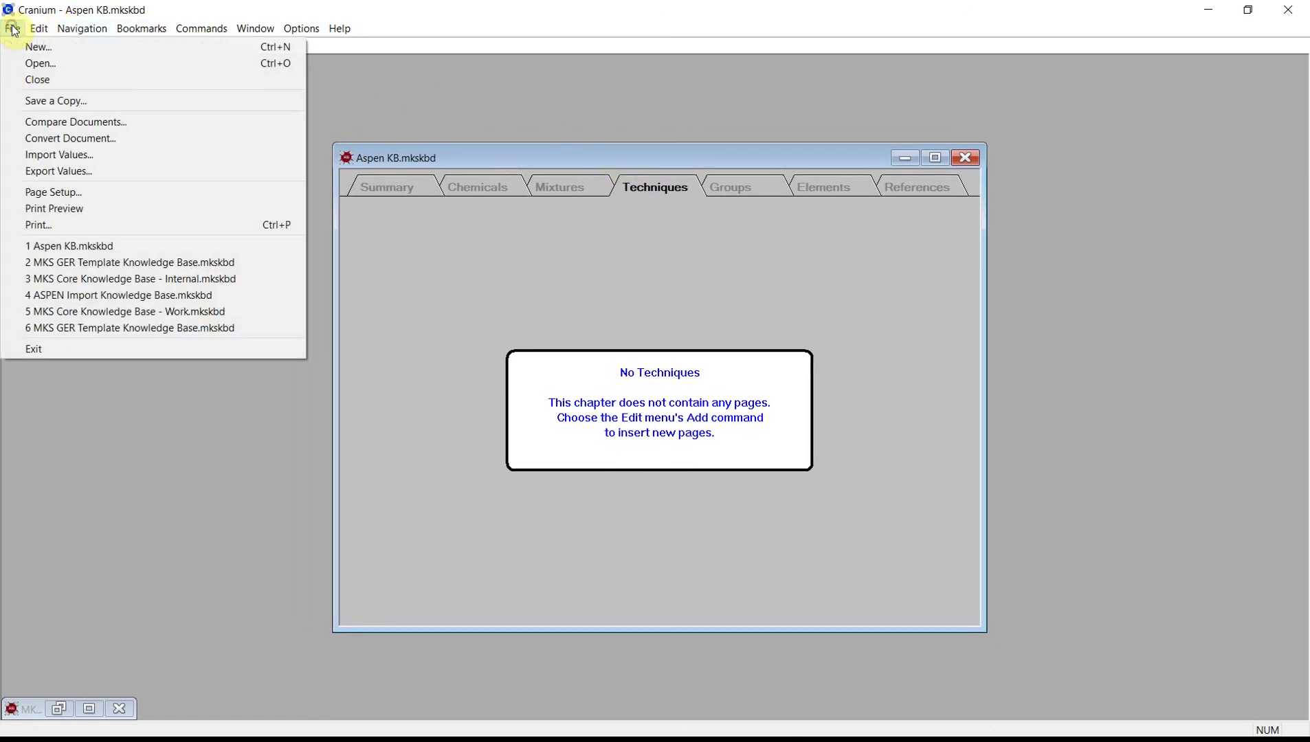
left_click(20, 153)
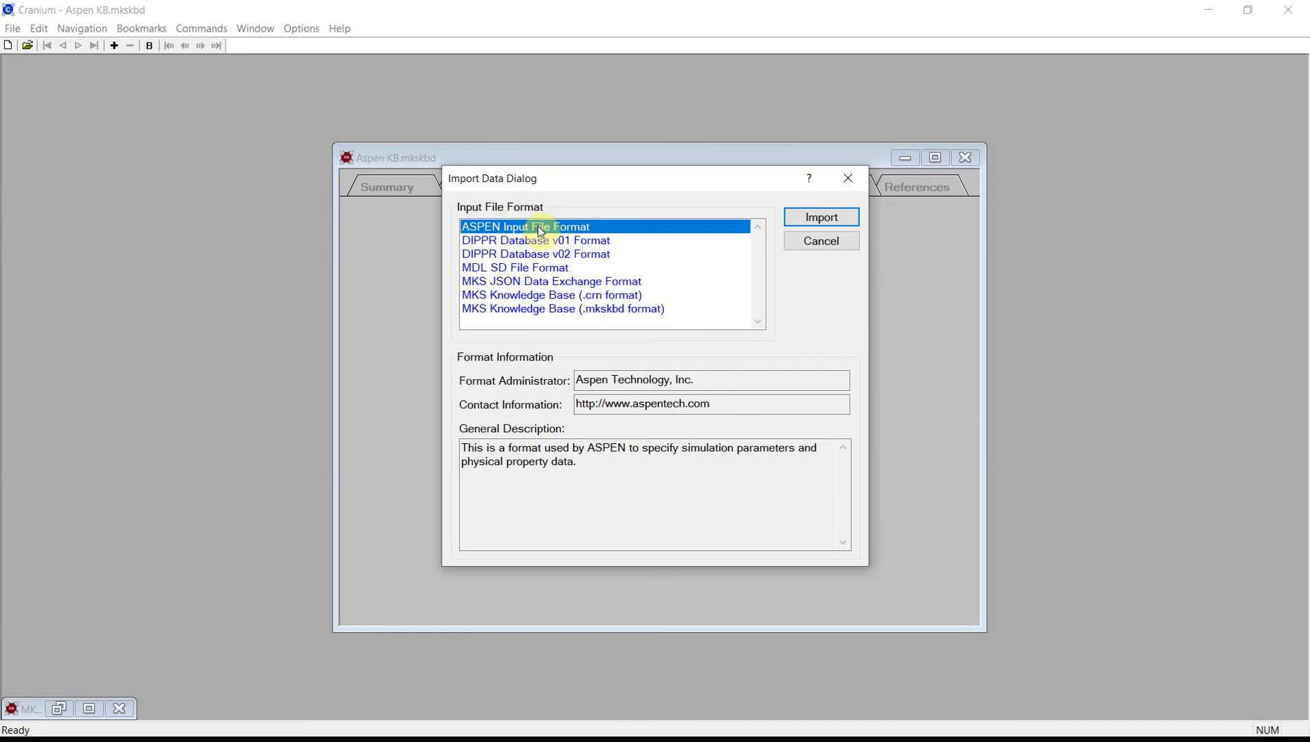
left_click(814, 218)
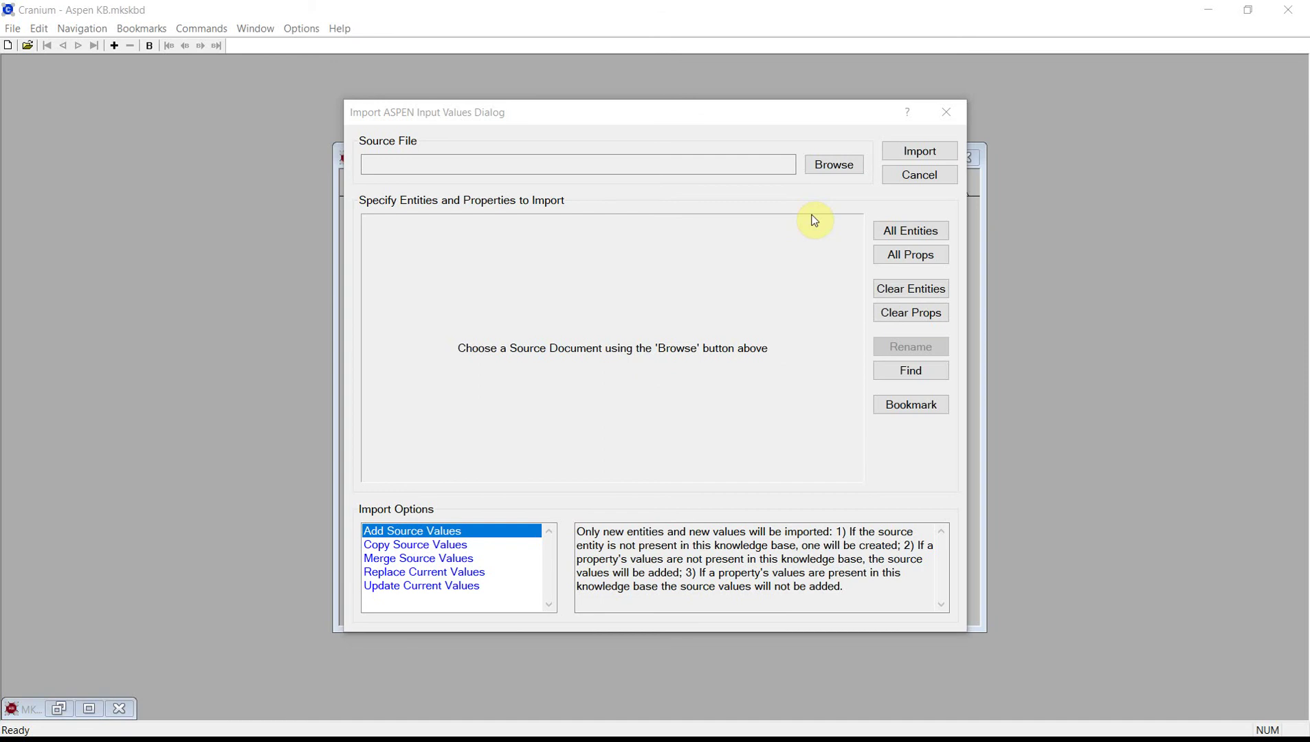
left_click(836, 164)
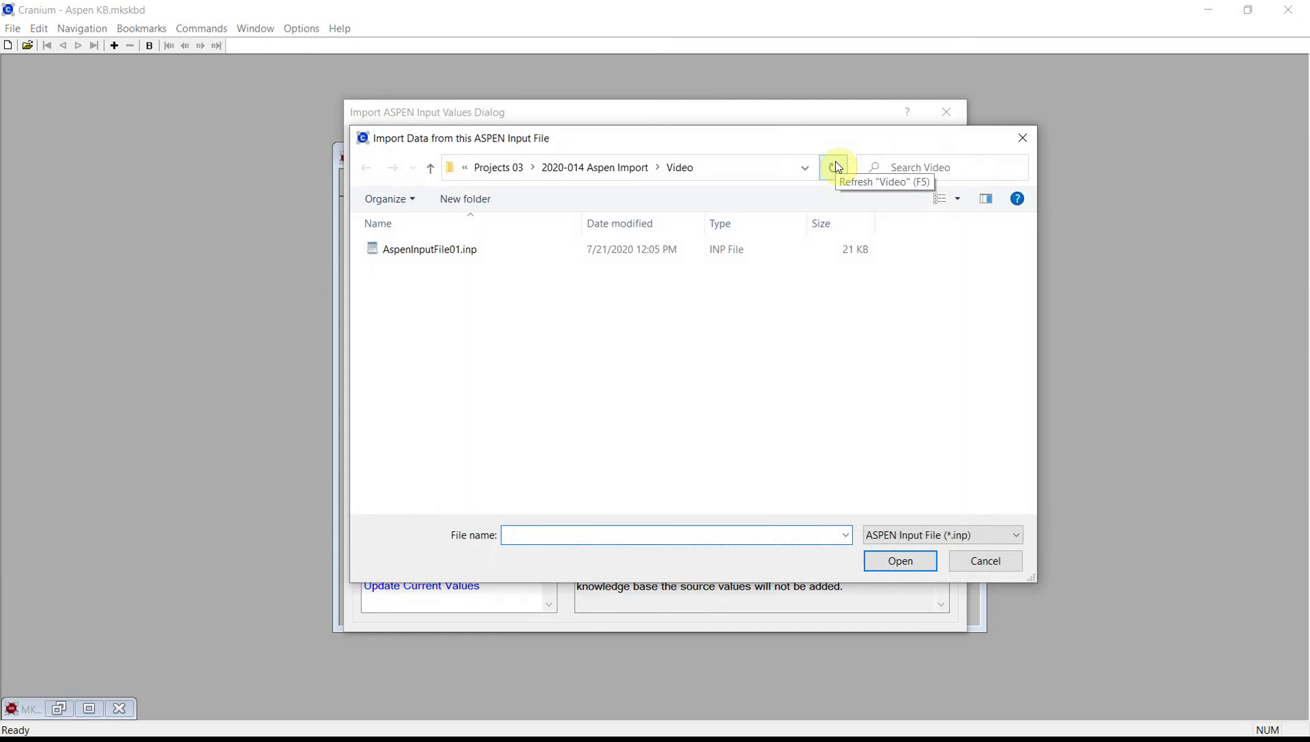
left_click(655, 247)
left_click(898, 558)
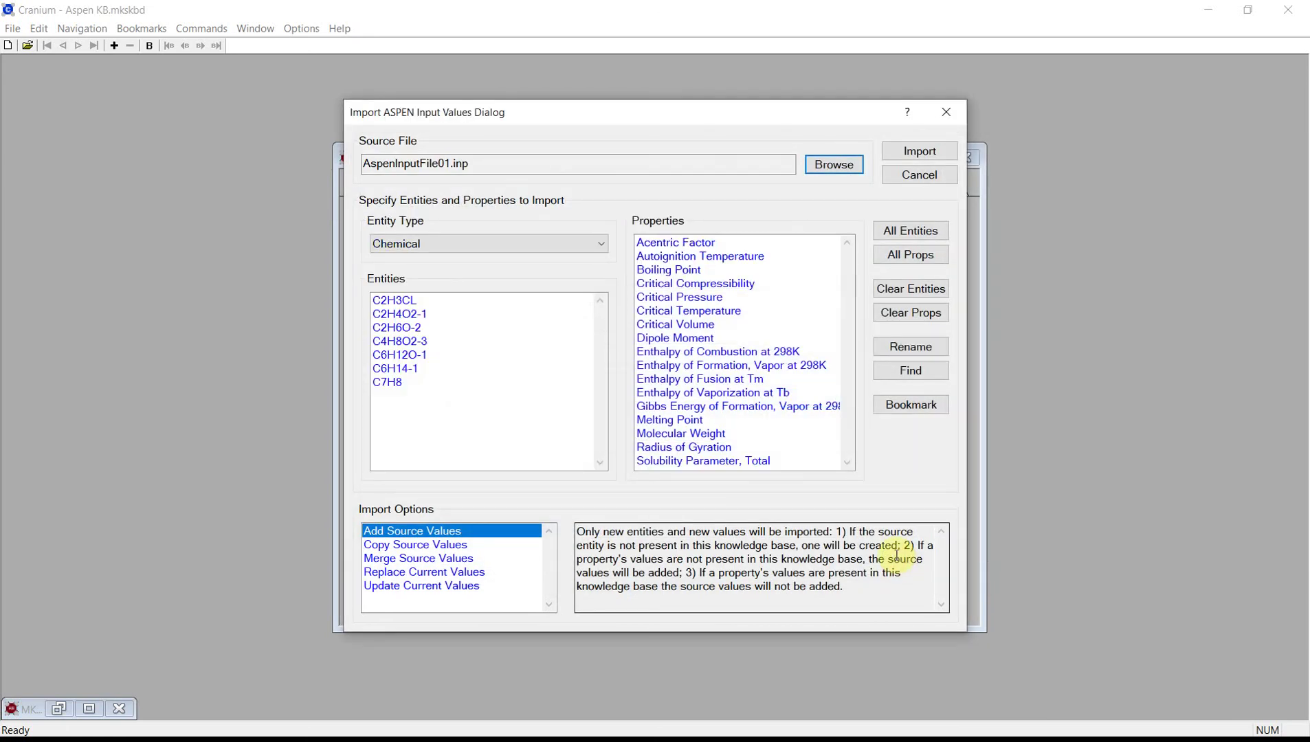
Select all seven chemicals and all 17 of their properties for import.
left_click(411, 317)
left_click(414, 355, "ctrl")
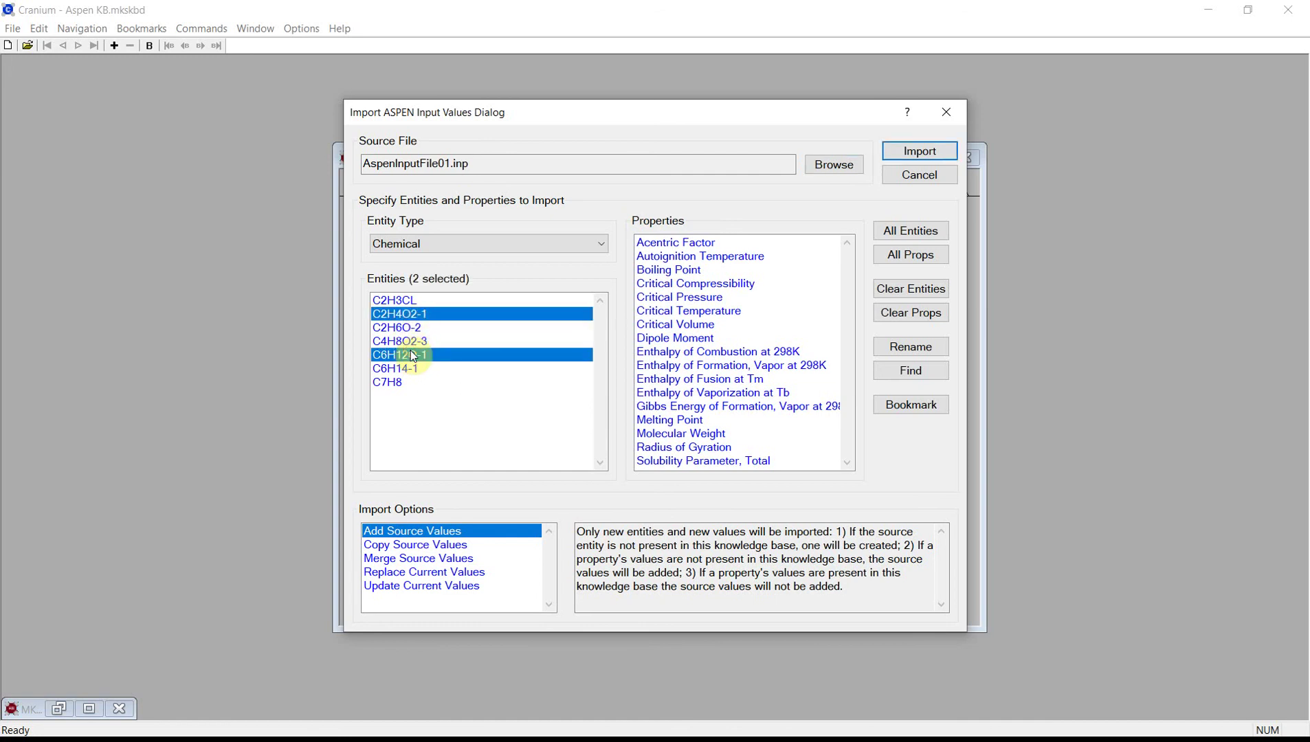
left_click(649, 296)
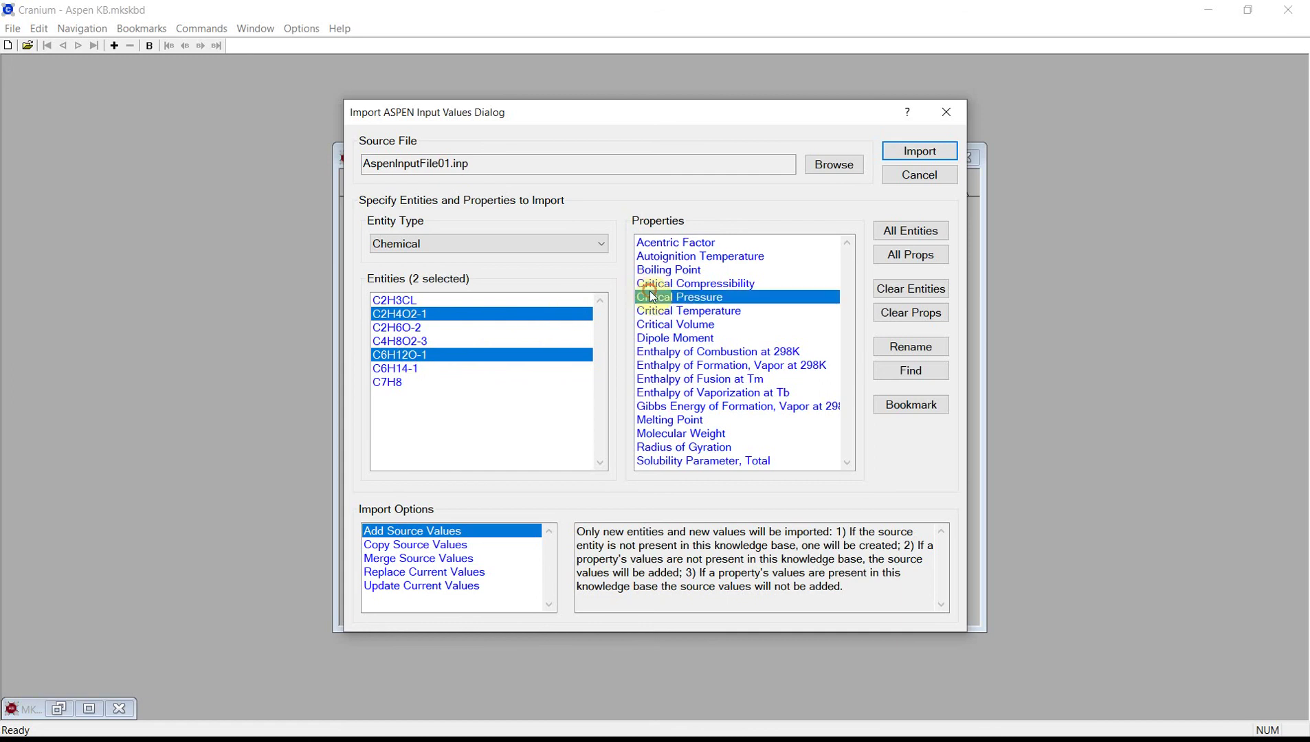
left_click(671, 399, "ctrl")
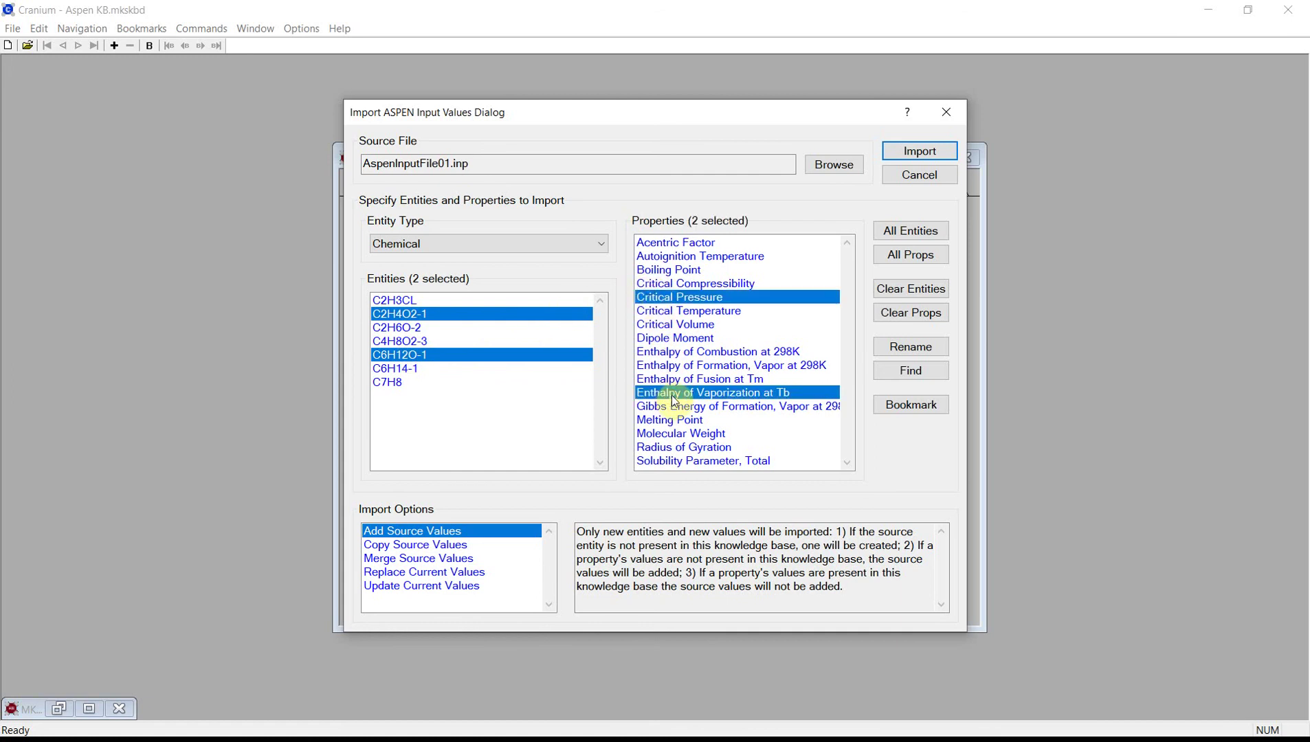
left_click(915, 239)
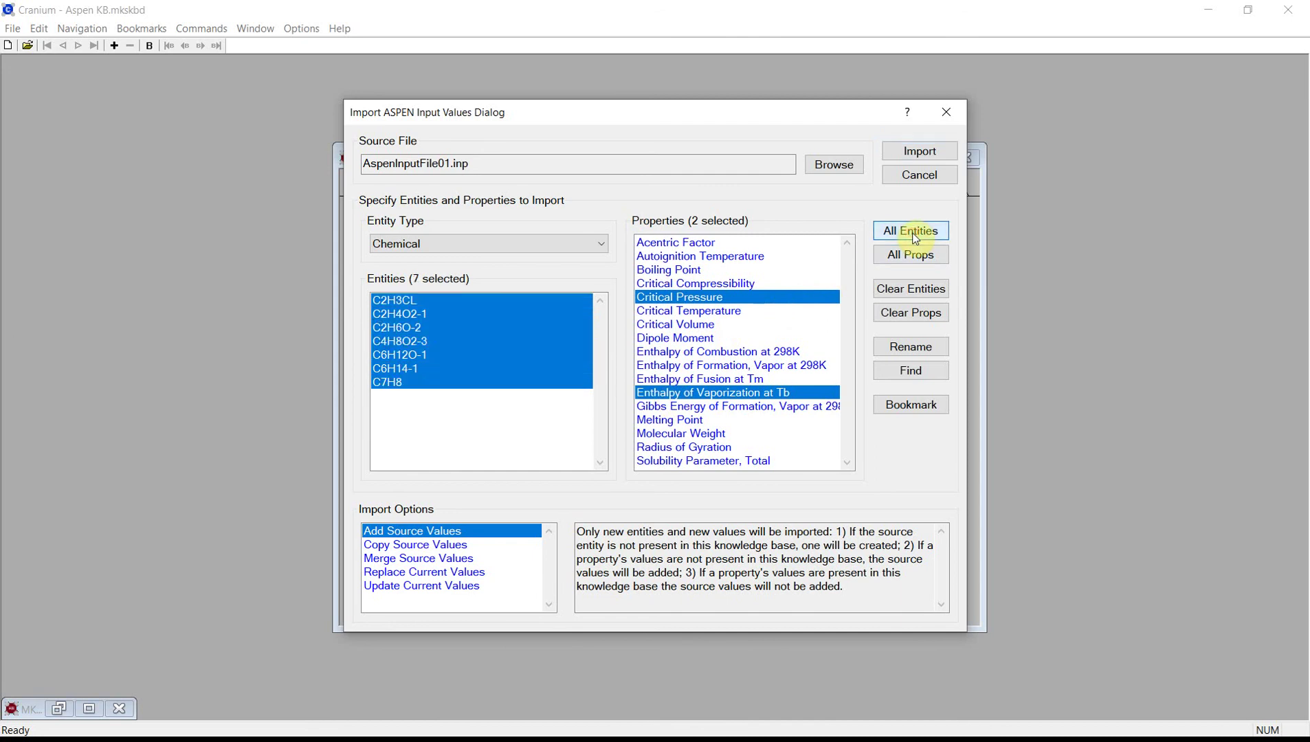
left_click(914, 259)
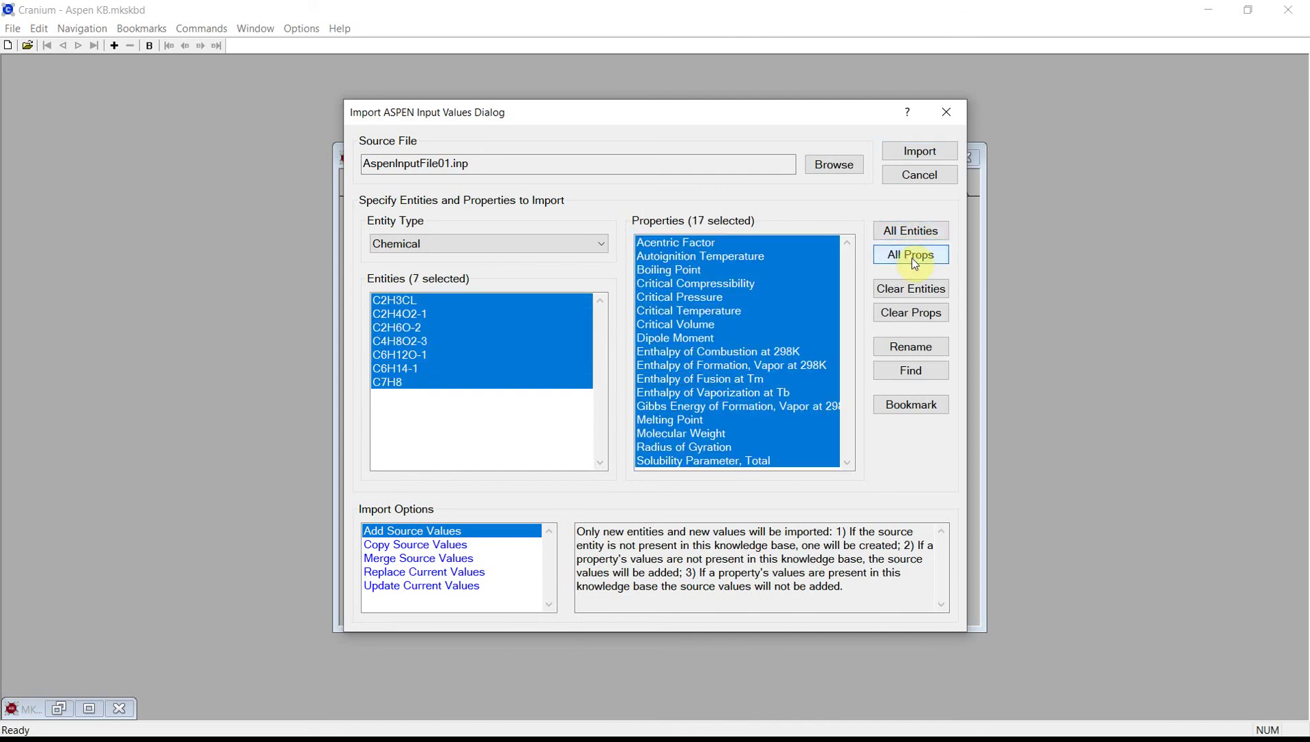
Switch to techniques, select all 12 with their five properties, and run the import.
left_click(546, 244)
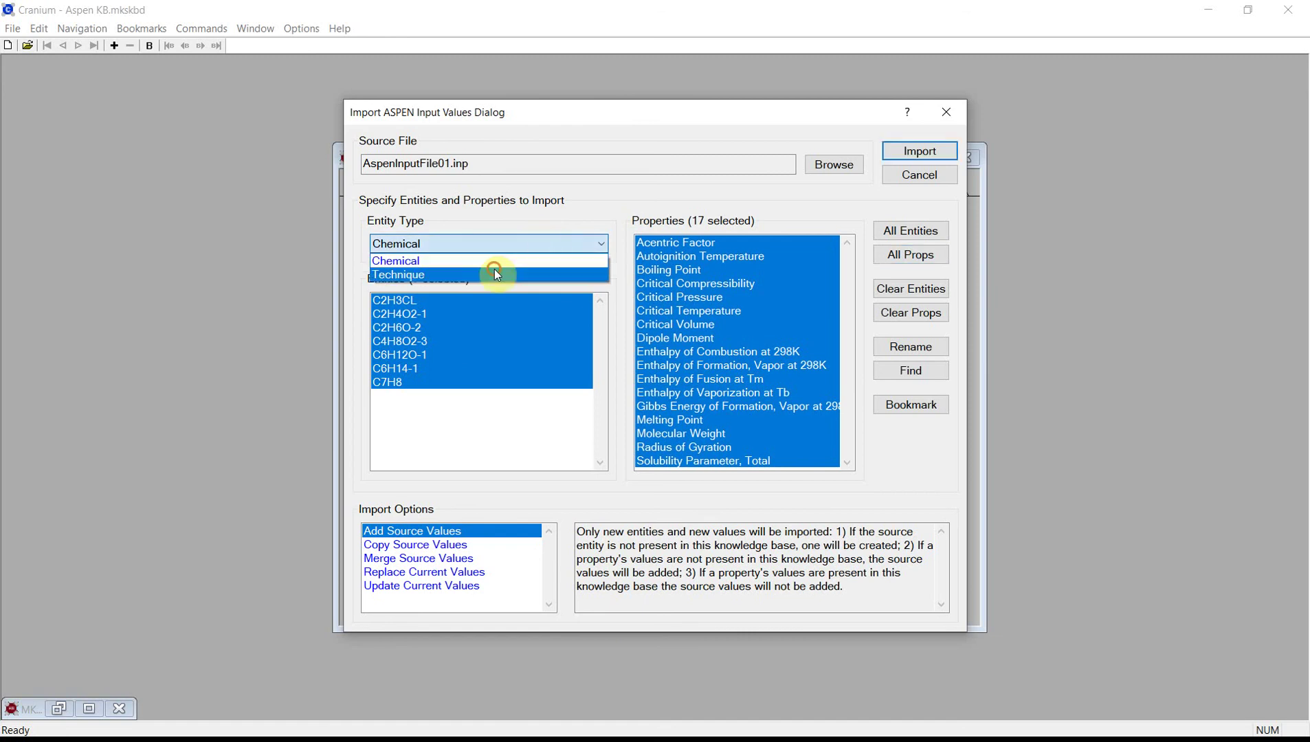
left_click(497, 273)
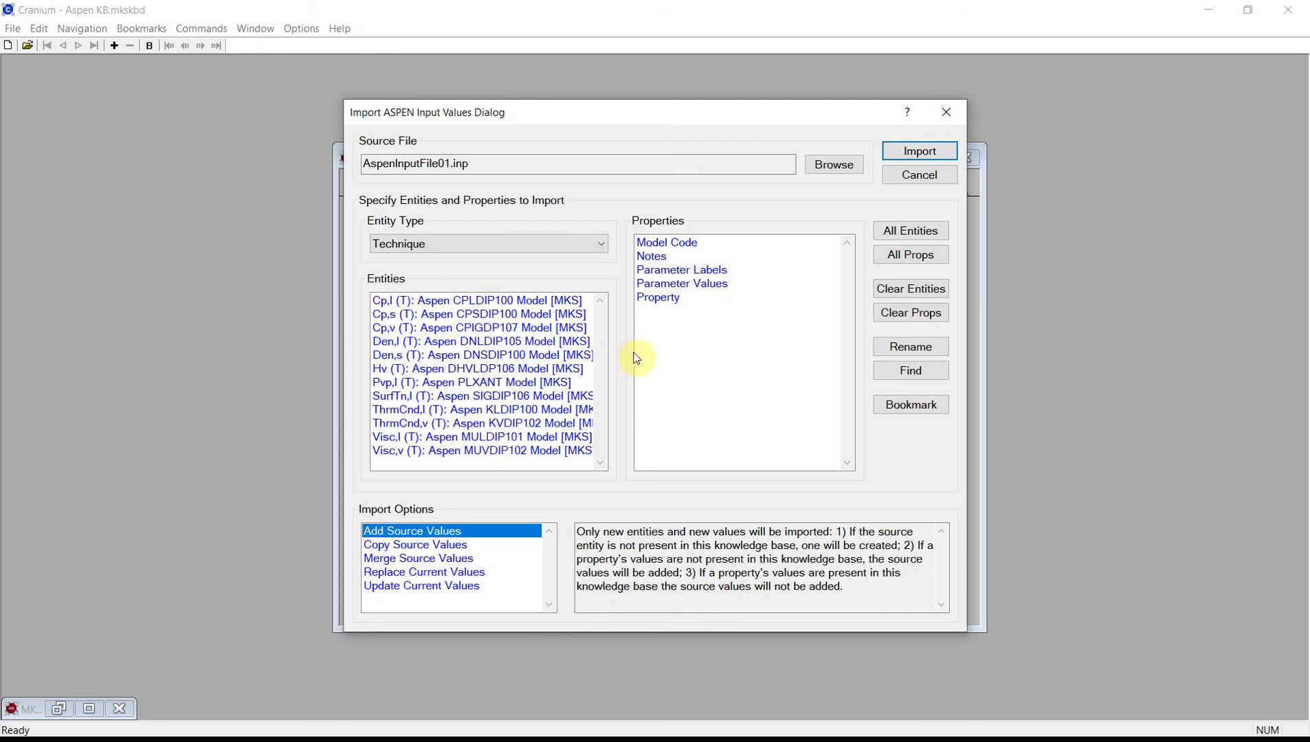
left_click(885, 232)
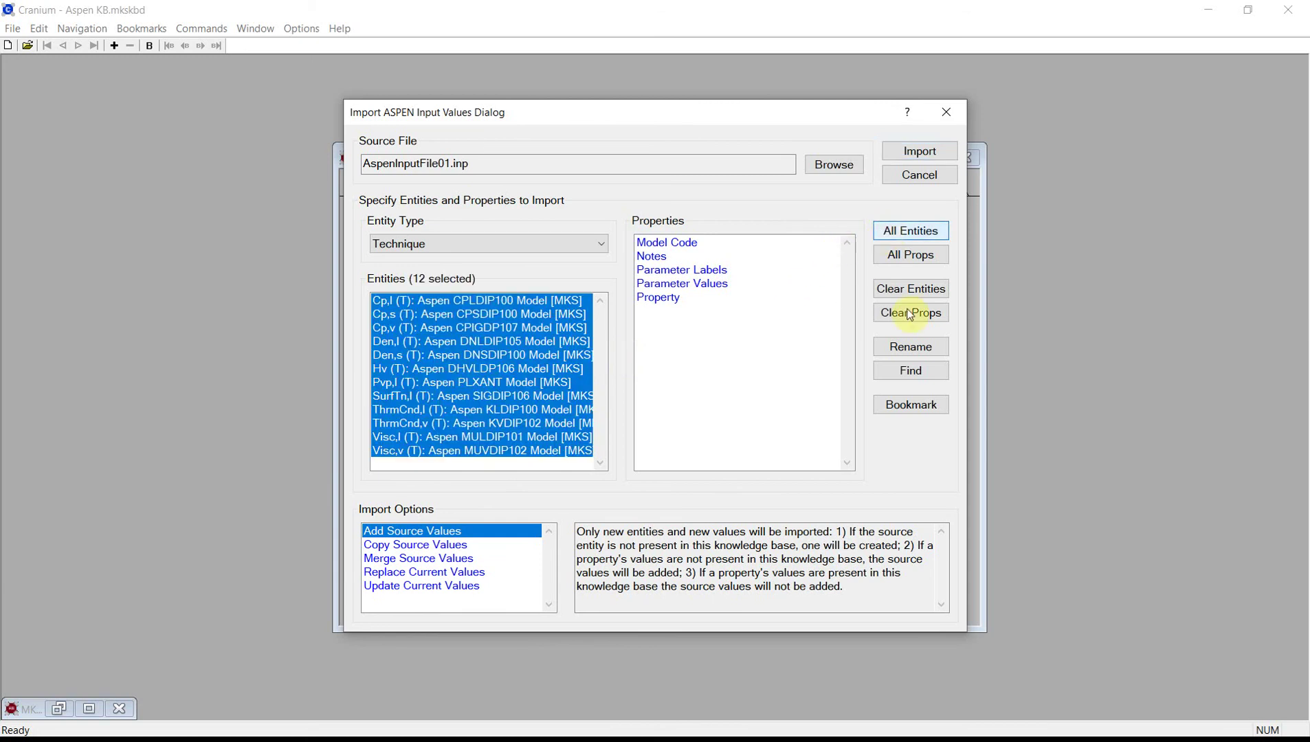
left_click(919, 264)
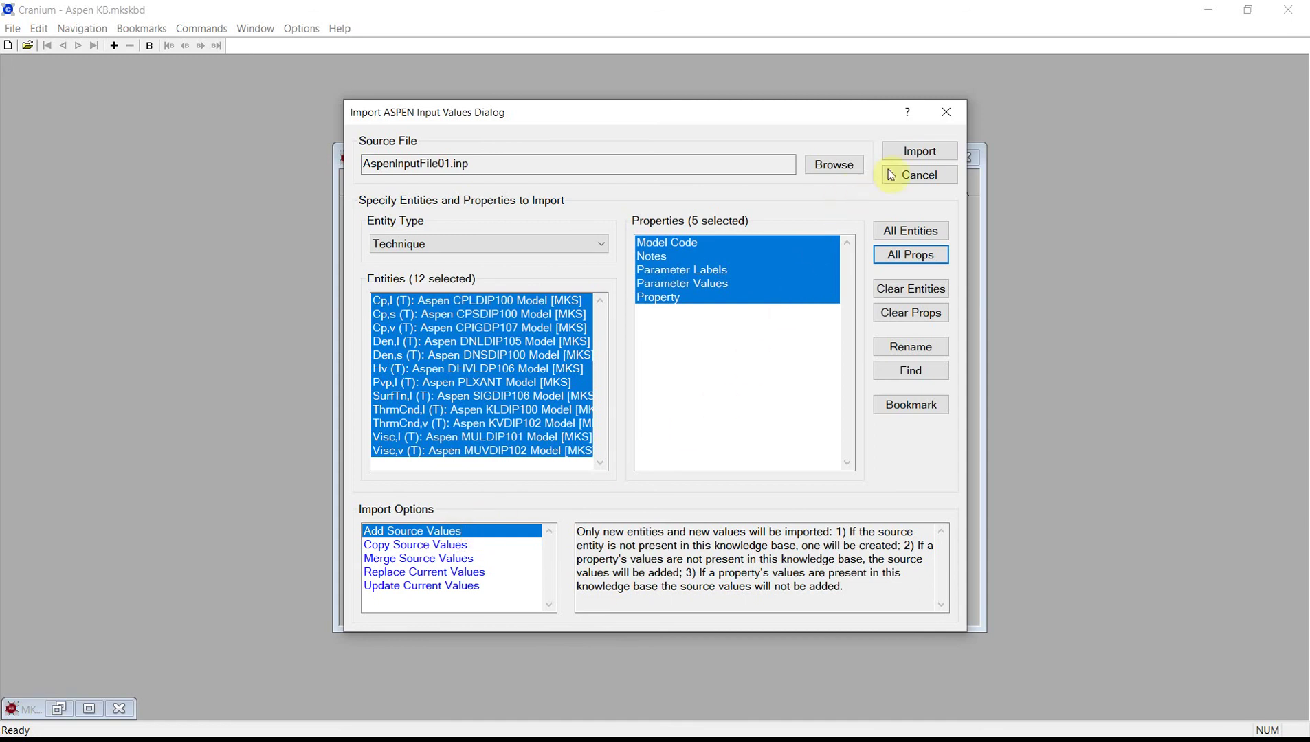
left_click(918, 153)
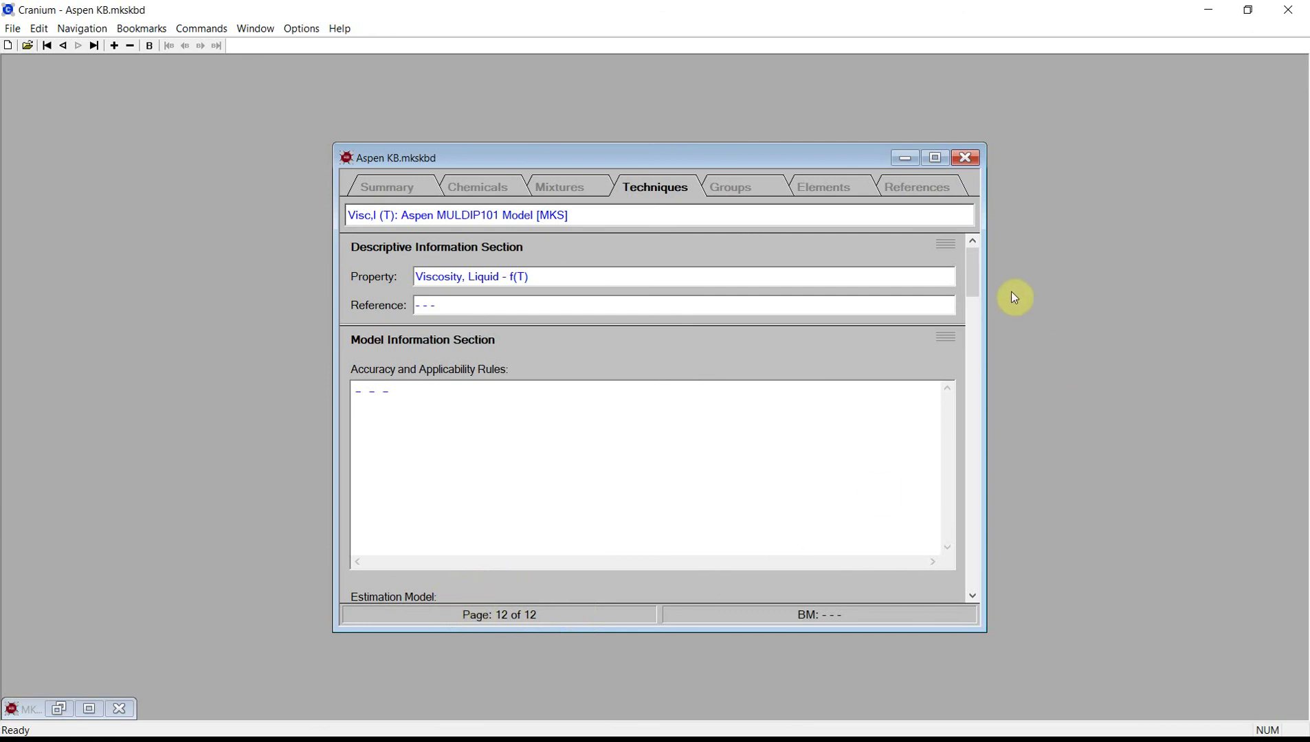
Check the imported Visc,l technique's parameter tables, then switch to the Chemicals chapter.
left_click_drag(974, 284, 956, 332)
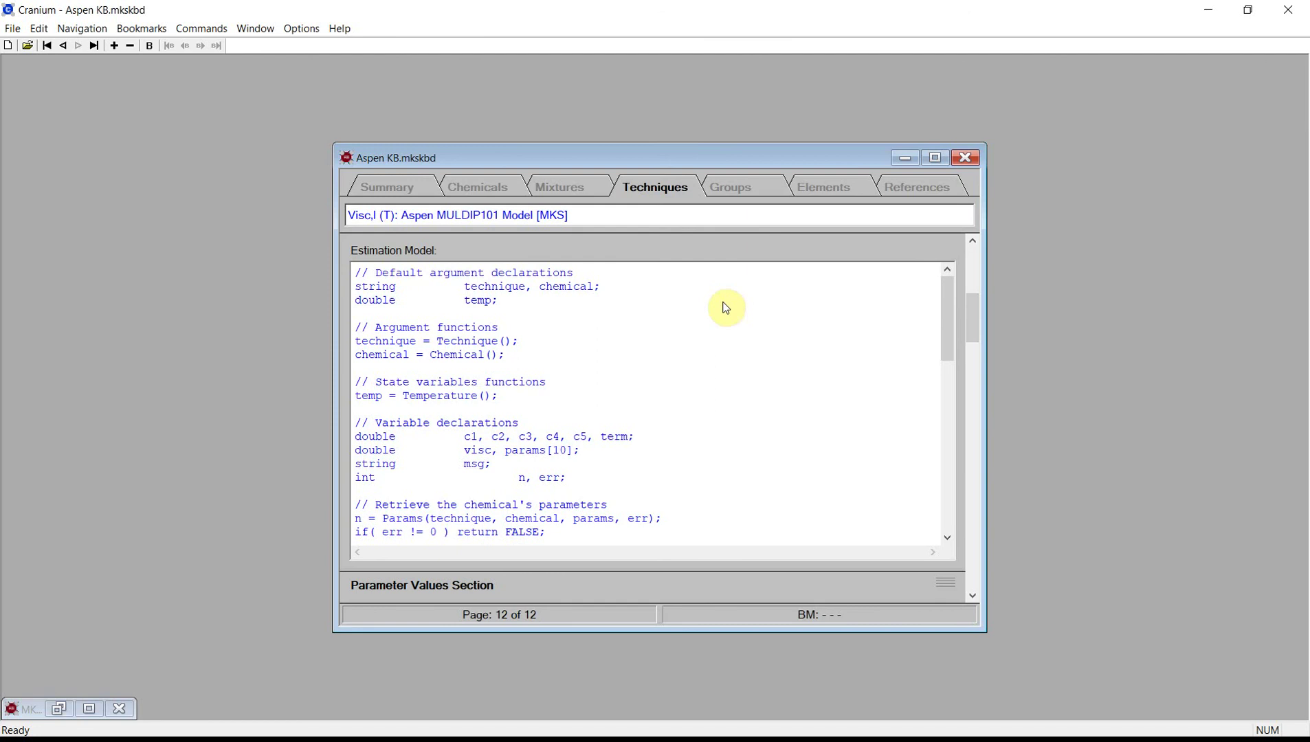
left_click_drag(975, 315, 893, 375)
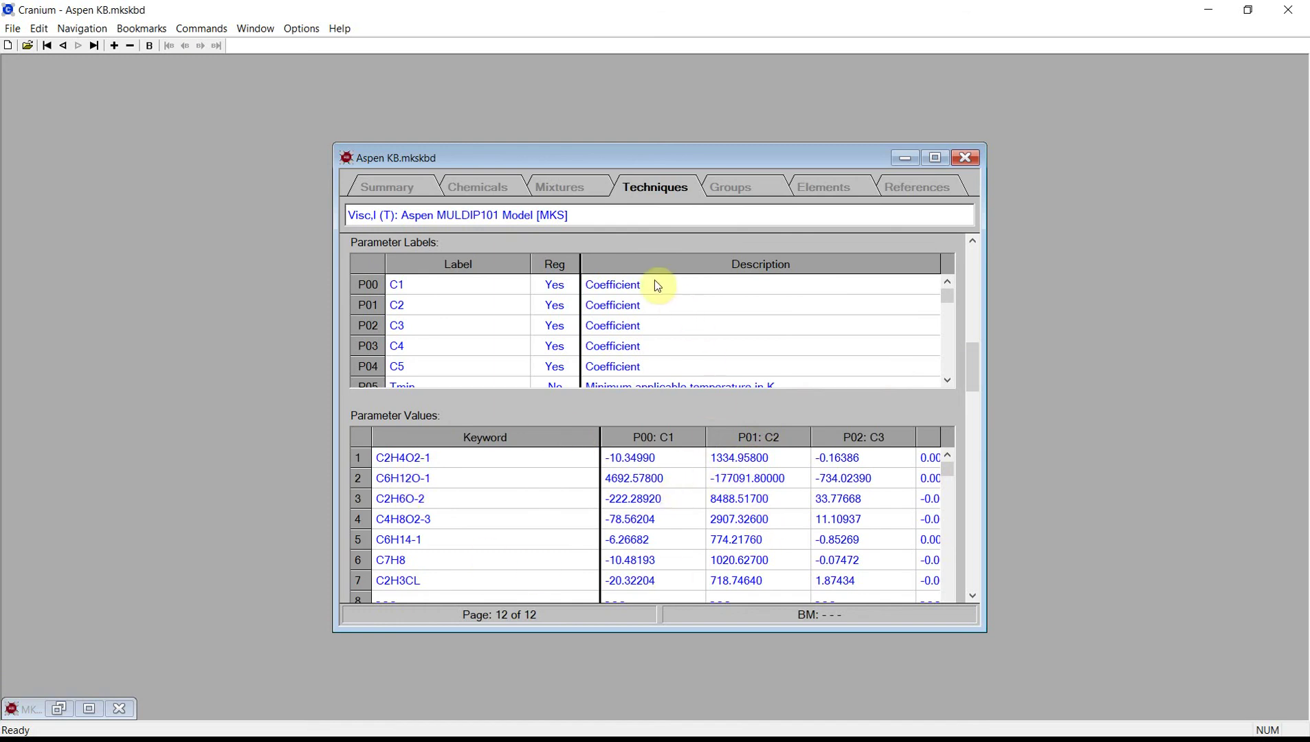
left_click(495, 195)
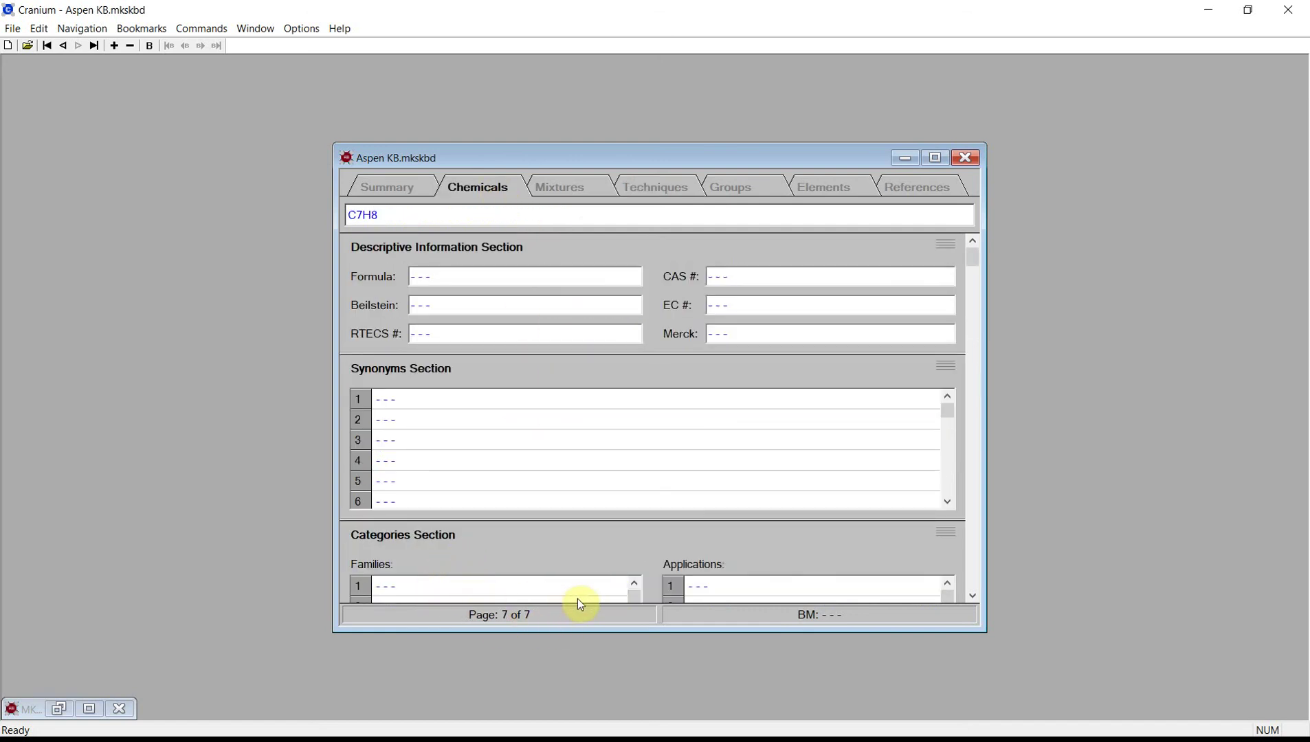
Review the C7H8 page's imported values and list its valued properties.
left_click_drag(973, 257, 1000, 313)
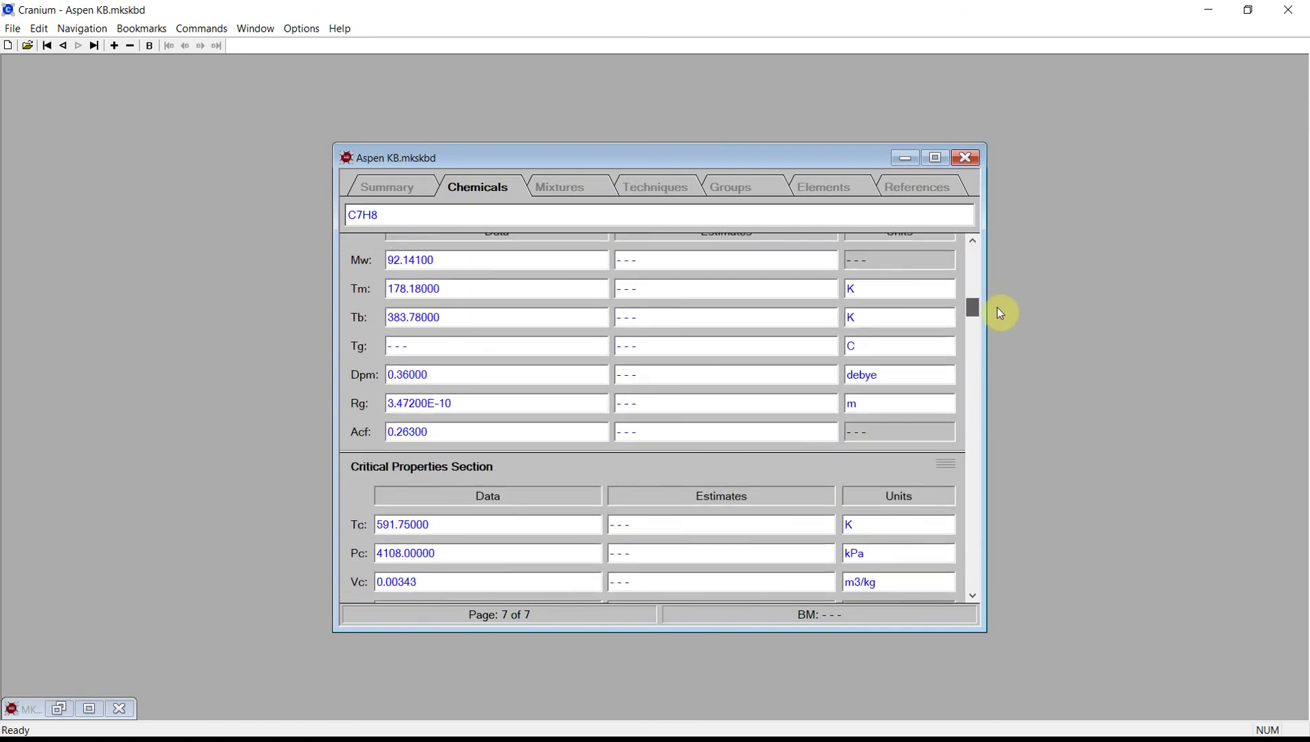
left_click(973, 242)
left_click(973, 242)
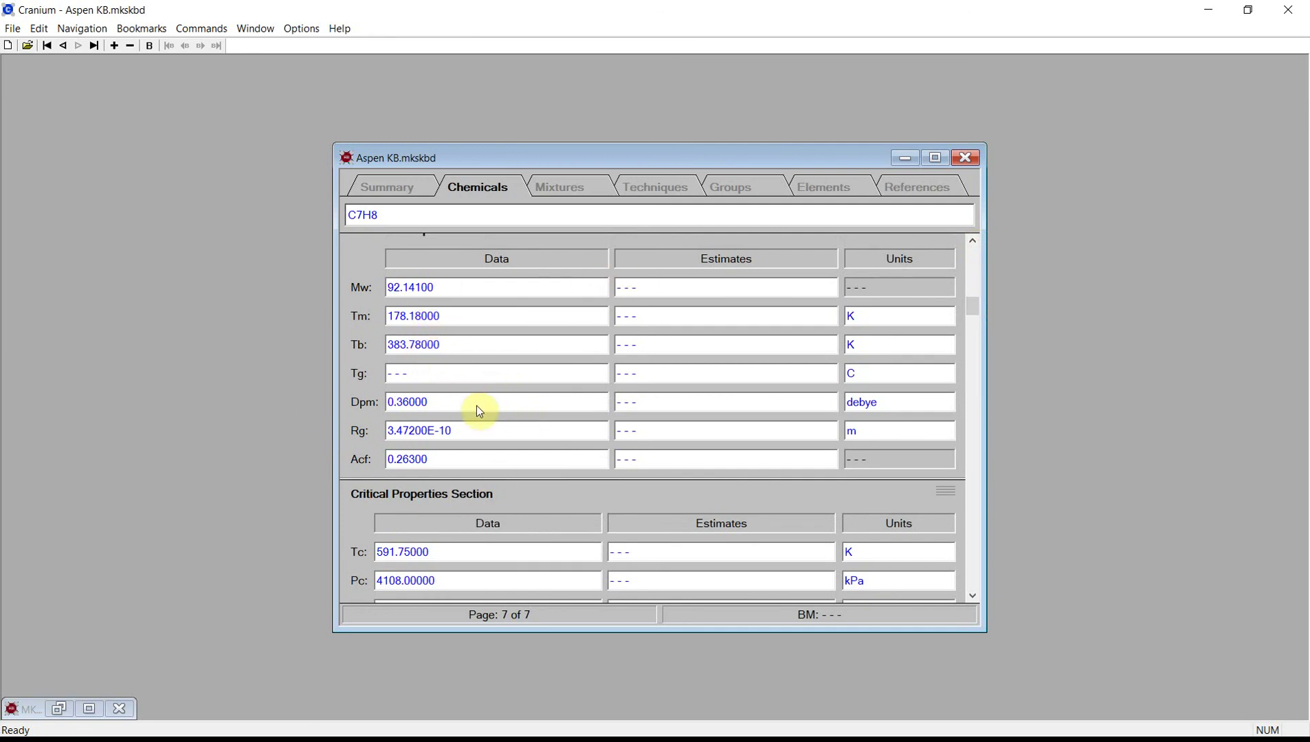
left_click(973, 354)
left_click(977, 360)
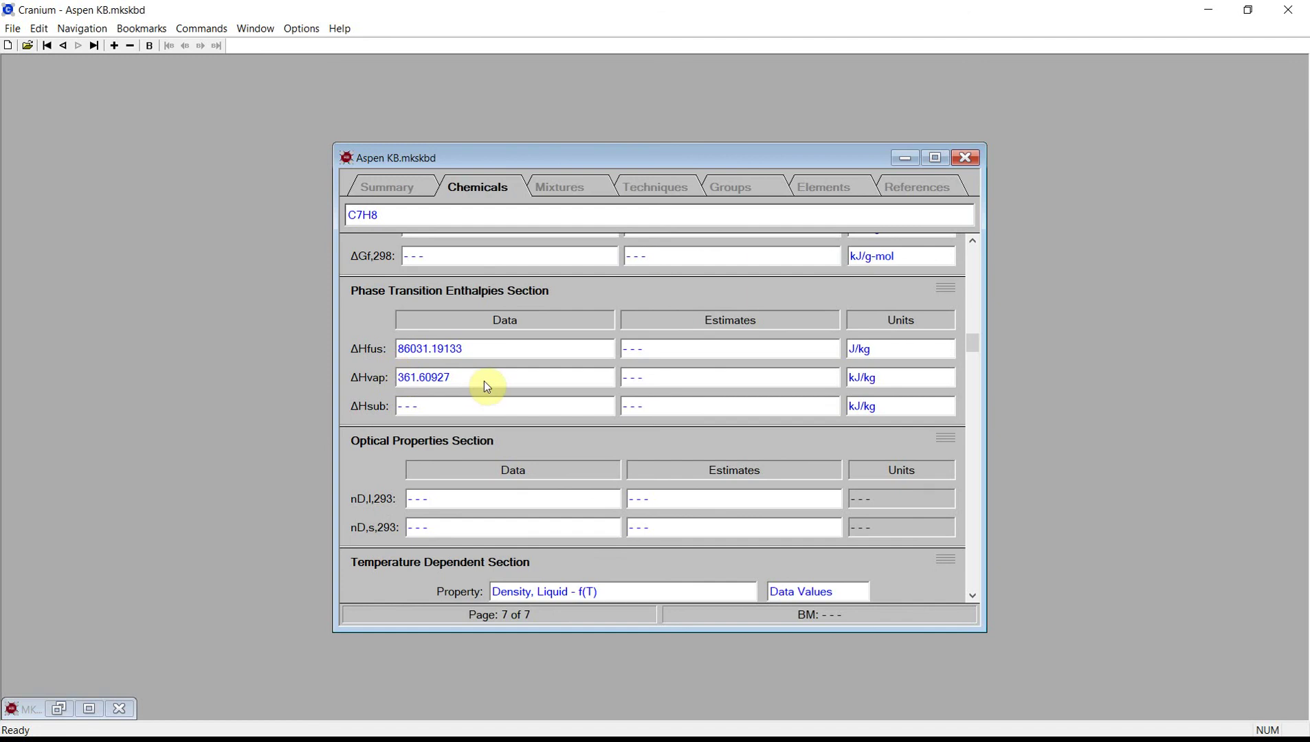
left_click(215, 32)
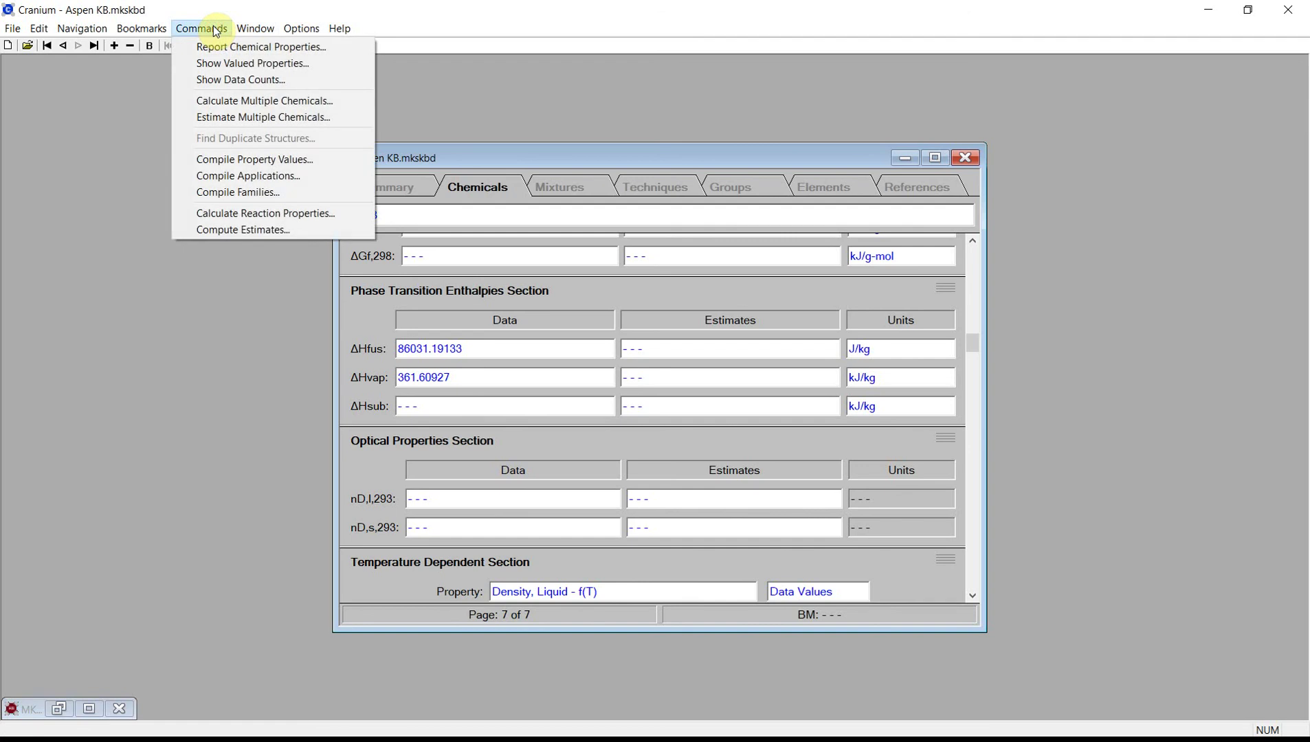
left_click(224, 65)
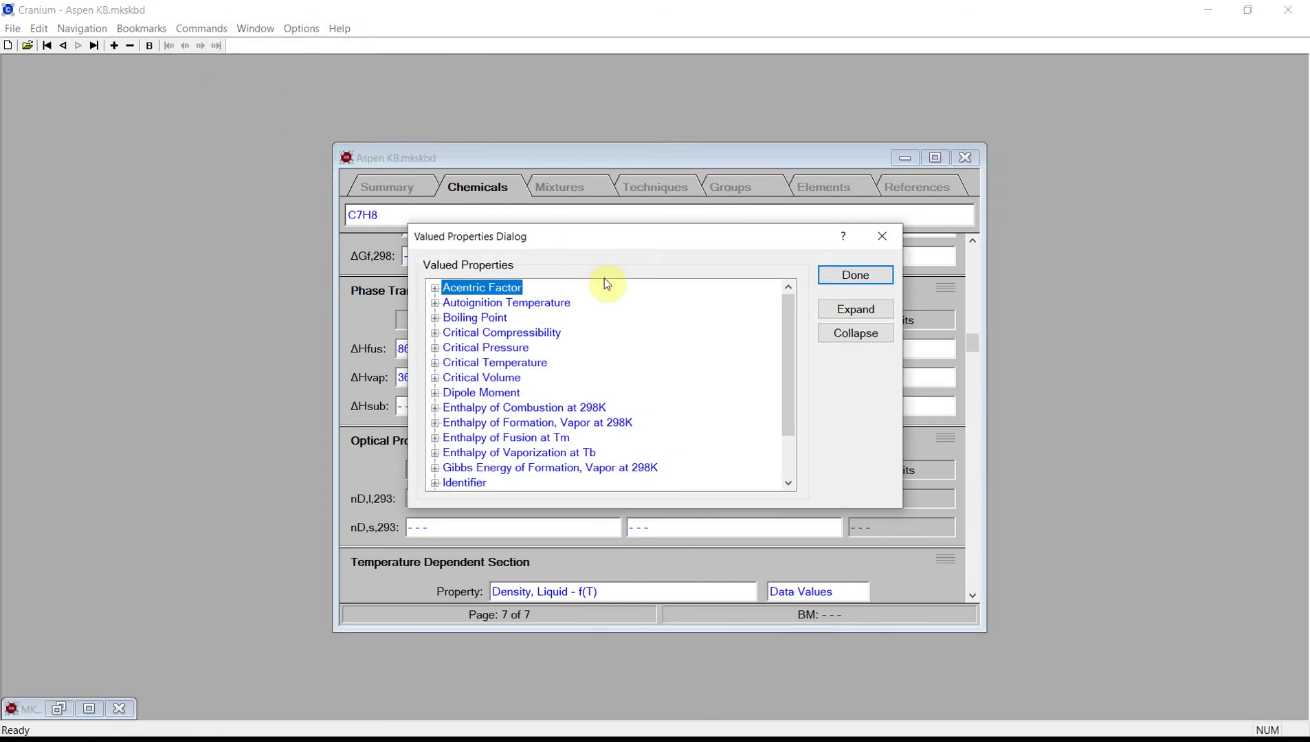